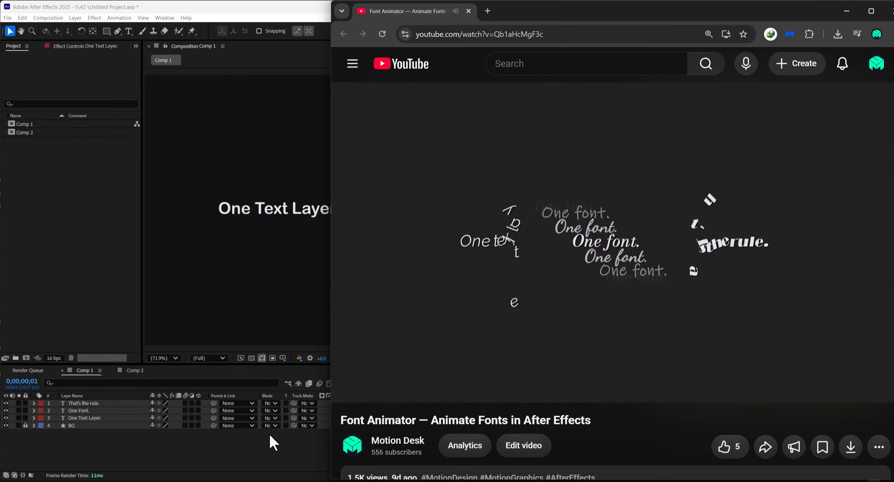
# Add an Opacity text animator to the "One Text Layer." layer
pyautogui.click(250, 451)
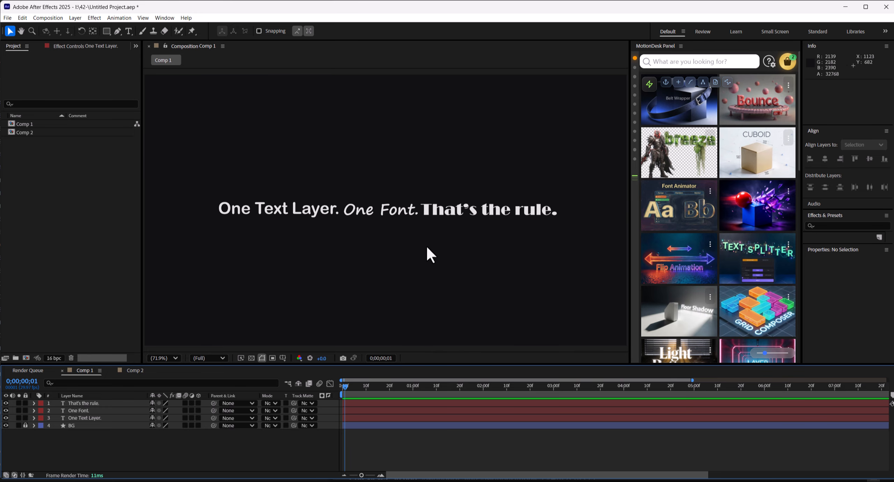
pyautogui.click(94, 417)
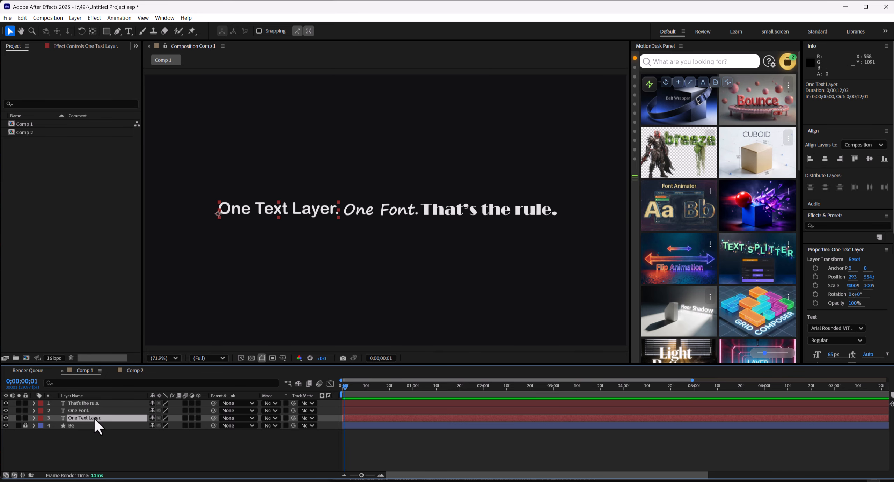
pyautogui.click(34, 418)
pyautogui.click(205, 426)
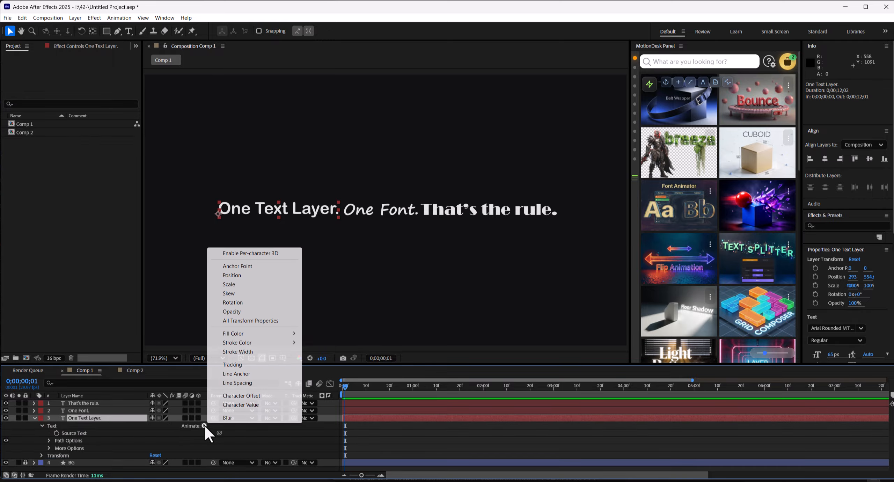
pyautogui.click(234, 312)
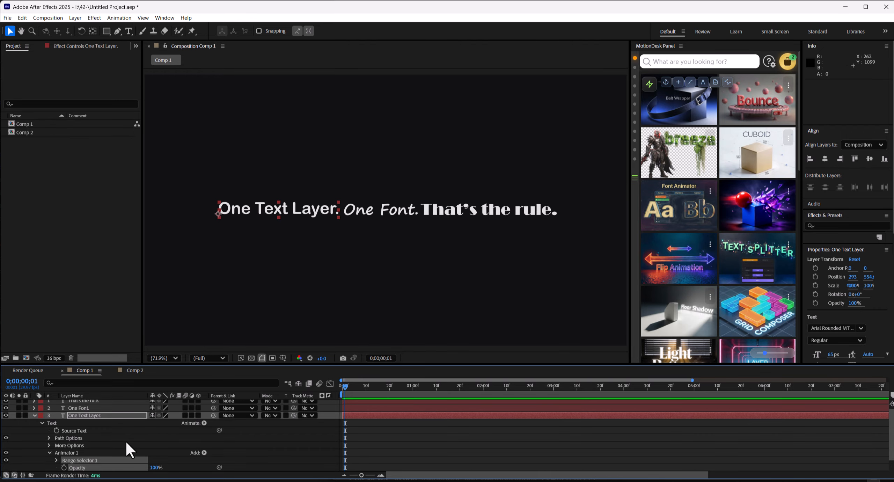
# Set the animator's Opacity to 0%
pyautogui.scroll(-1, 138, 445)
pyautogui.moveTo(156, 454); pyautogui.dragTo(133, 454)
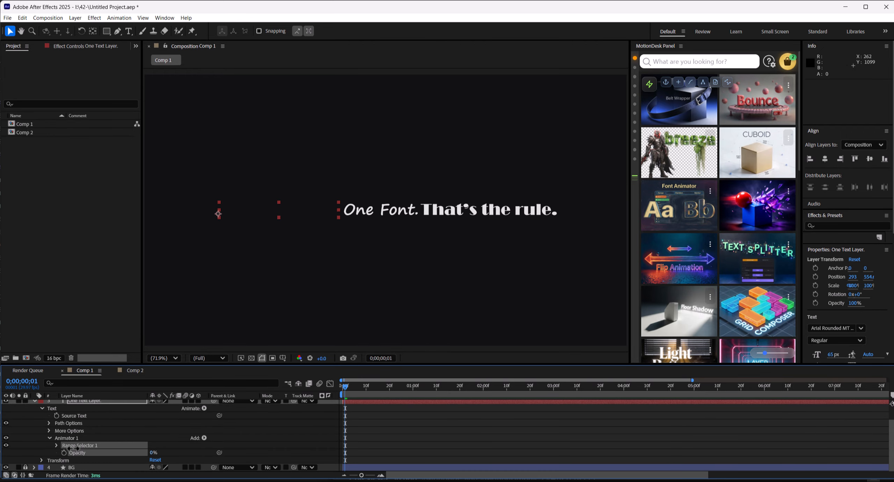
# Keyframe Range Selector 1's Start from 0% at the first frame to 100% at 1 second
pyautogui.click(56, 445)
pyautogui.click(180, 458)
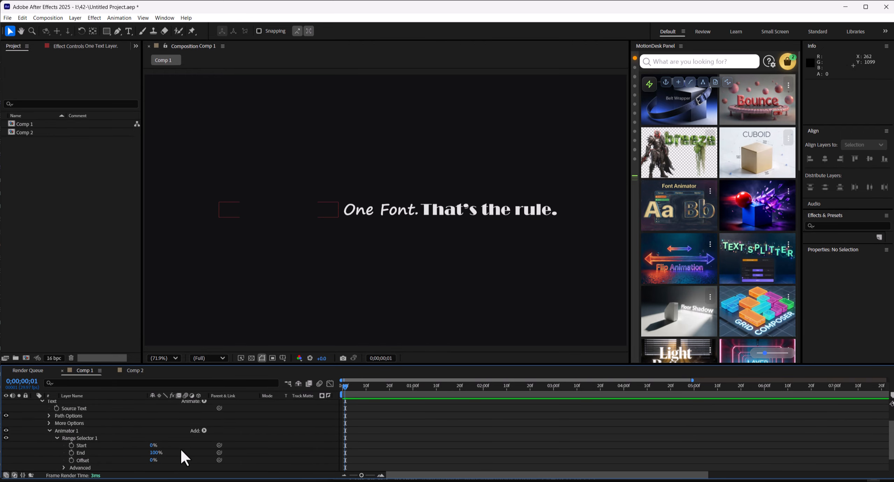
pyautogui.click(71, 445)
pyautogui.moveTo(381, 387); pyautogui.dragTo(412, 386)
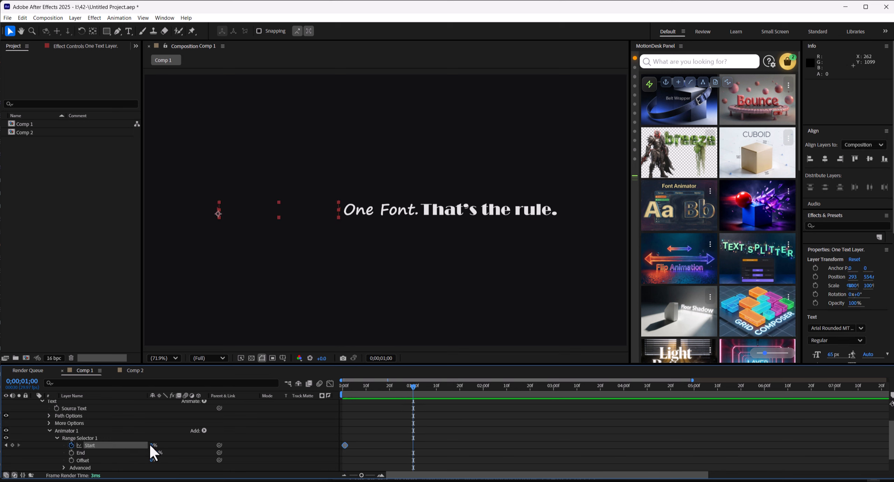
pyautogui.moveTo(154, 445); pyautogui.dragTo(210, 441)
# Set the range selector's Advanced Smoothness to 15%
pyautogui.scroll(-3, 220, 441)
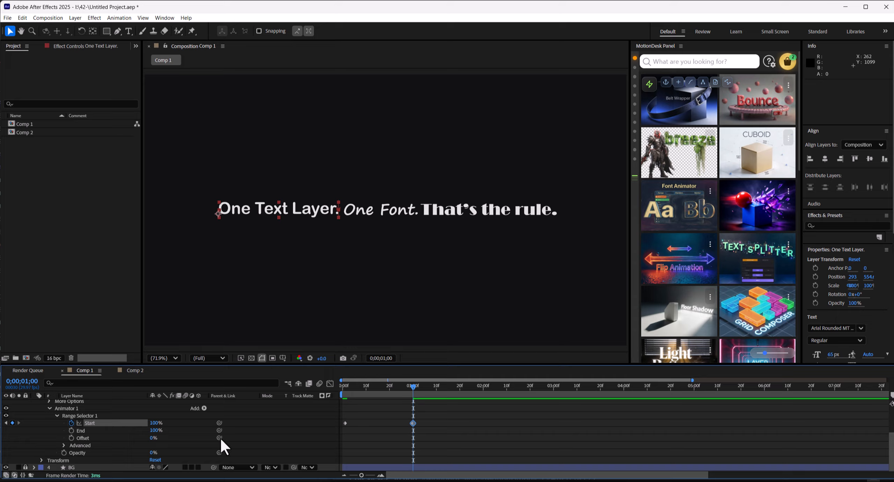
pyautogui.click(64, 445)
pyautogui.scroll(-5, 67, 451)
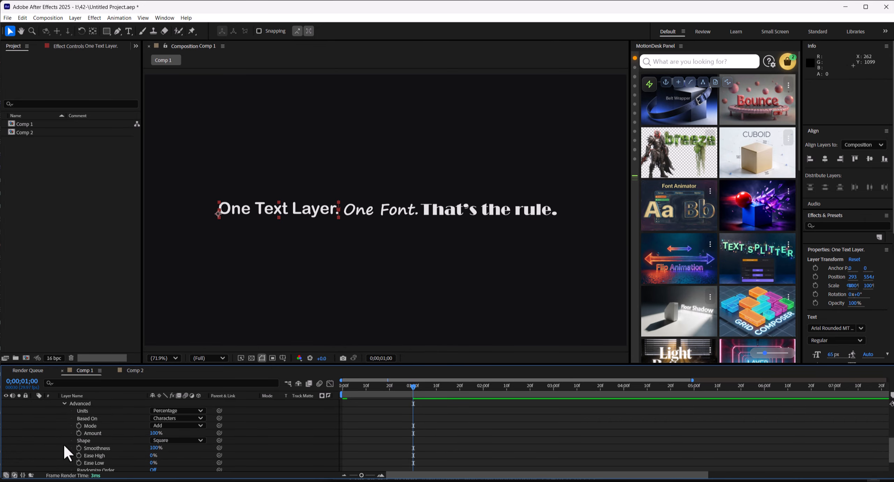
pyautogui.moveTo(156, 450); pyautogui.dragTo(116, 448)
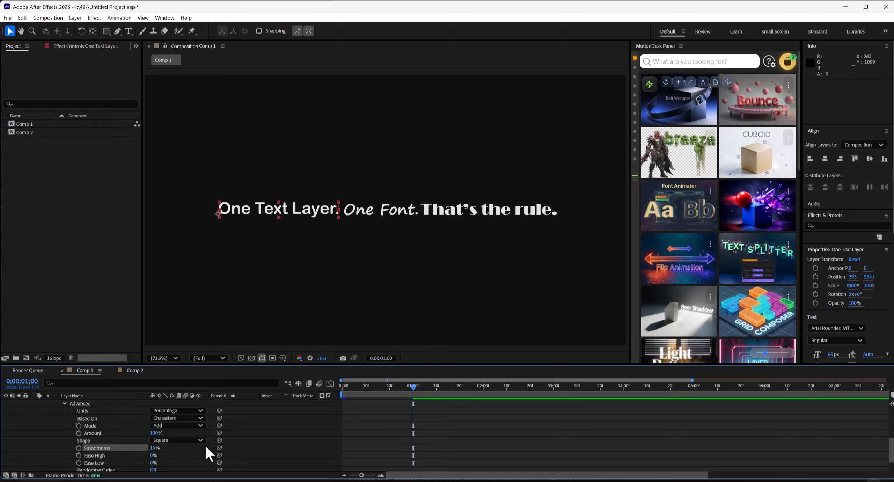
pyautogui.click(279, 441)
# Copy Animator 1 from the "One Text Layer." layer
pyautogui.moveTo(415, 388)
pyautogui.mouseDown()
pyautogui.moveTo(354, 389)
pyautogui.moveTo(404, 390)
pyautogui.mouseUp()
pyautogui.scroll(3, 222, 430)
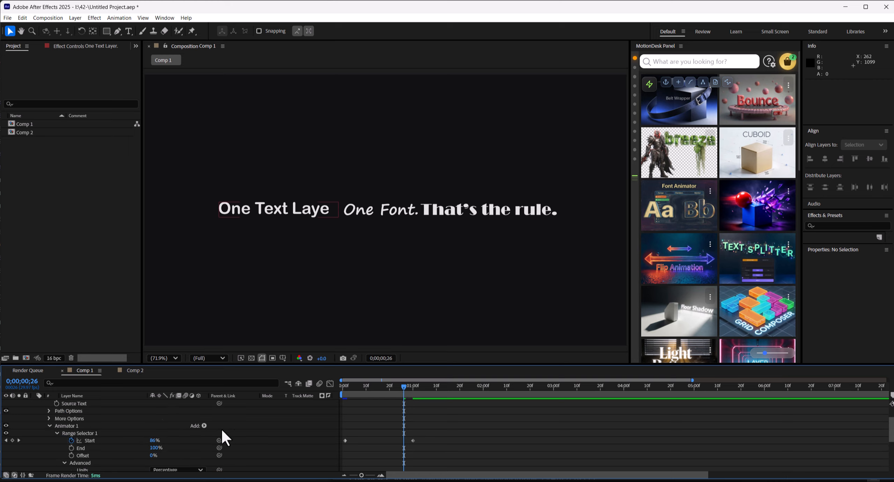
pyautogui.click(49, 425)
pyautogui.click(71, 451)
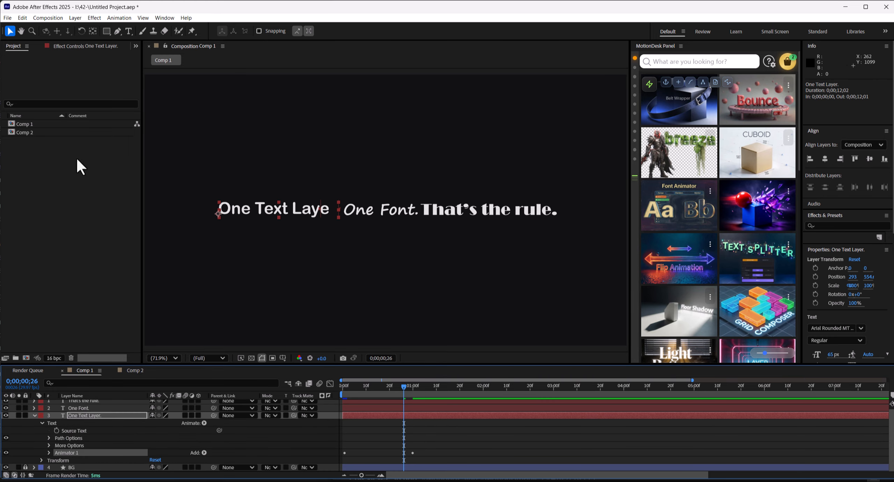
pyautogui.click(22, 18)
pyautogui.click(53, 67)
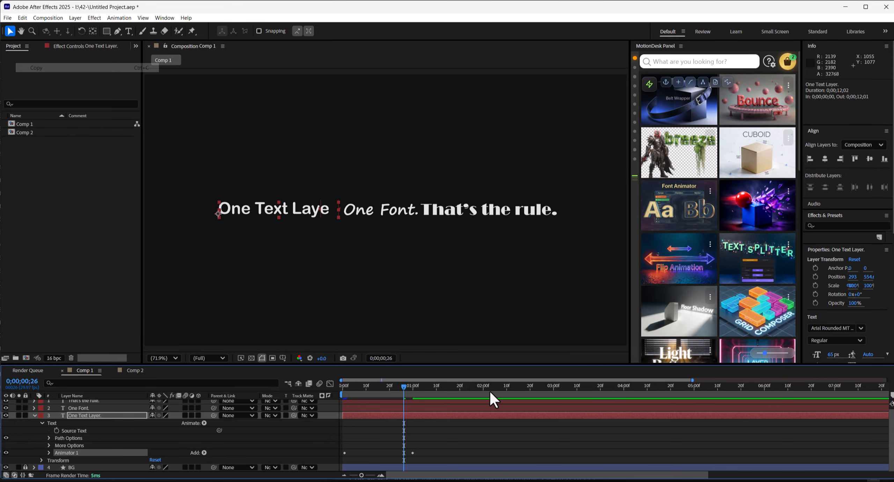
# Paste the animator onto the "That's the rule." and "One Font." layers at the start of the timeline
pyautogui.moveTo(489, 388); pyautogui.dragTo(345, 387)
pyautogui.click(355, 409)
pyautogui.keyDown('shift'); pyautogui.click(348, 401); pyautogui.keyUp('shift')
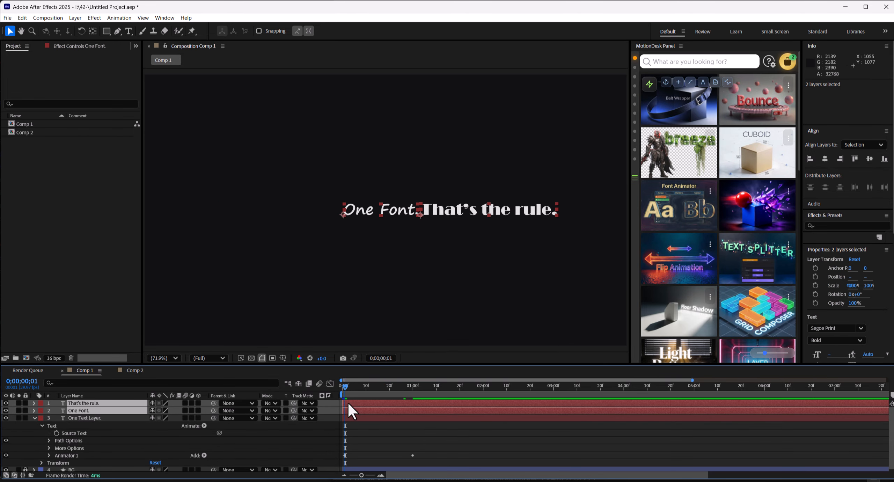
pyautogui.click(22, 18)
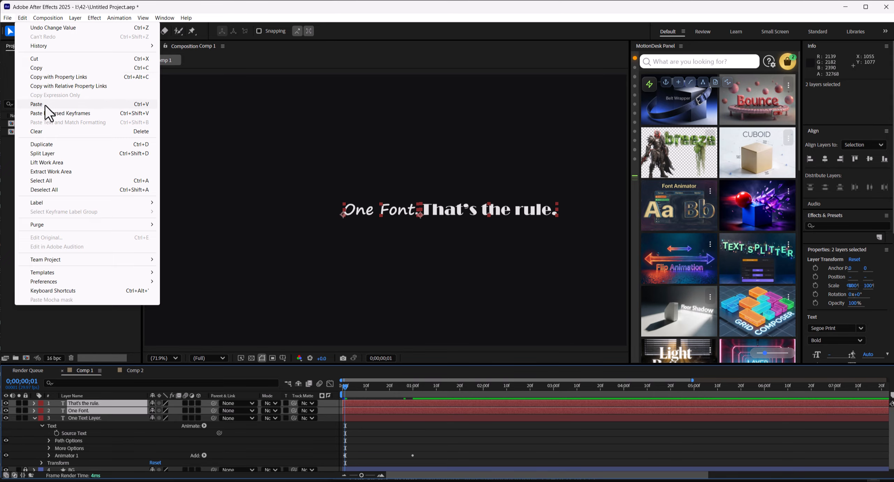
pyautogui.click(45, 105)
# Reveal the animated Start properties of all three text layers
pyautogui.click(322, 437)
pyautogui.click(106, 417)
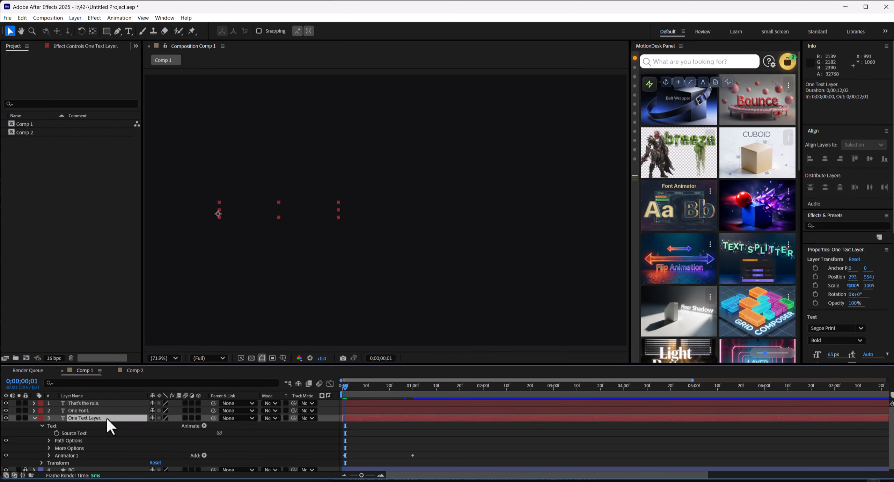
pyautogui.keyDown('shift'); pyautogui.click(88, 402); pyautogui.keyUp('shift')
pyautogui.press('u')
# Move the second Start keyframe of the "One Font." layer earlier, to about 15 frames
pyautogui.click(360, 412)
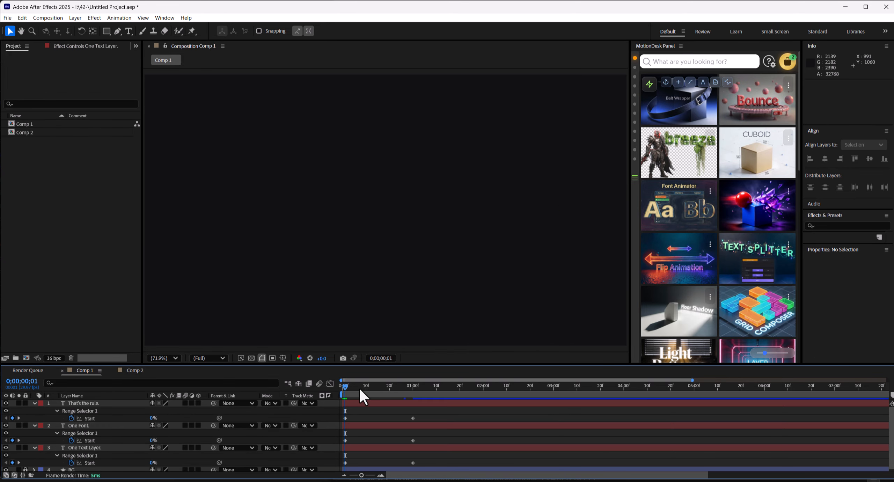
pyautogui.moveTo(353, 387); pyautogui.dragTo(404, 392)
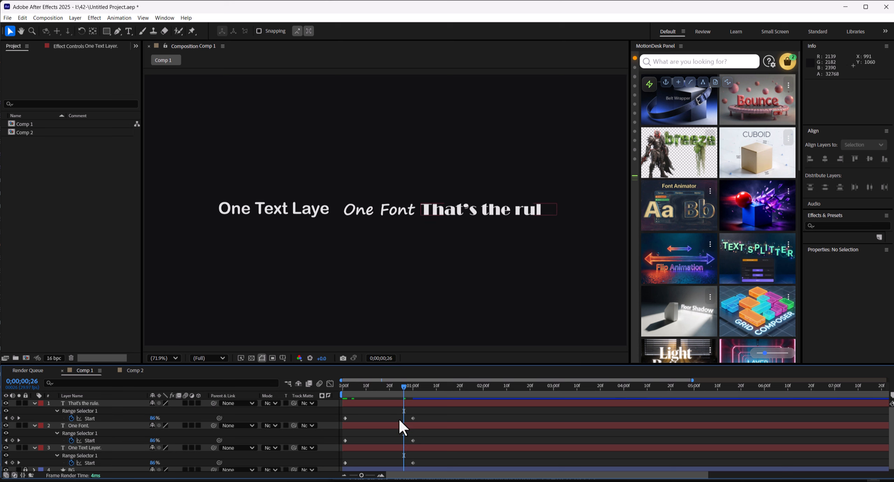
pyautogui.click(402, 425)
pyautogui.moveTo(413, 440); pyautogui.dragTo(376, 437)
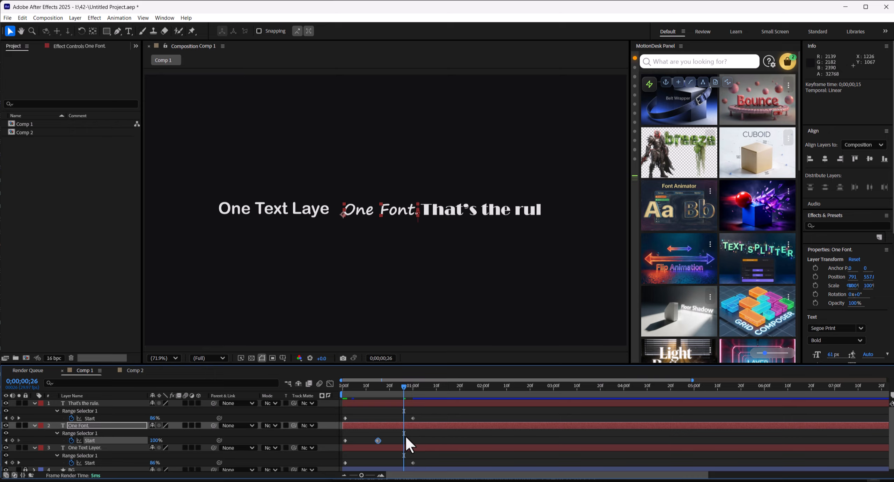
# Shift the "One Font." and "That's the rule." layers later so the three phrases reveal in sequence, and preview
pyautogui.moveTo(369, 426); pyautogui.dragTo(444, 426)
pyautogui.moveTo(358, 404); pyautogui.dragTo(471, 407)
pyautogui.click(473, 415)
pyautogui.press('space')
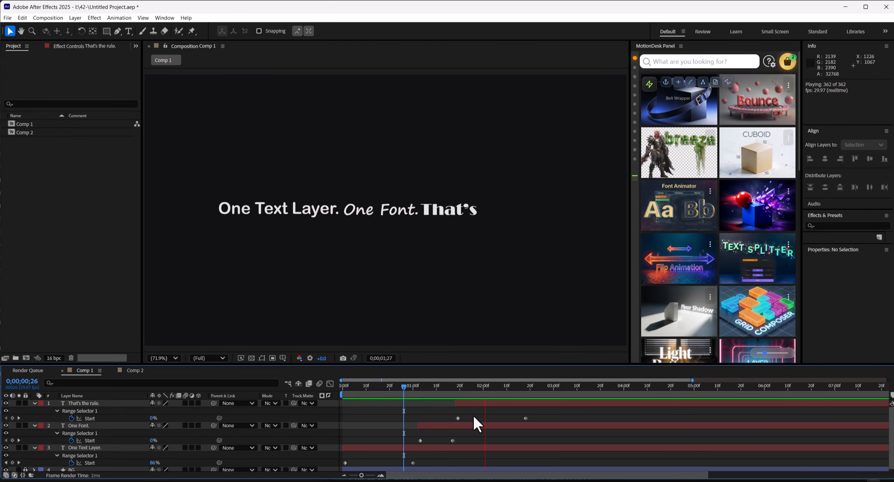
pyautogui.moveTo(406, 387); pyautogui.dragTo(536, 383)
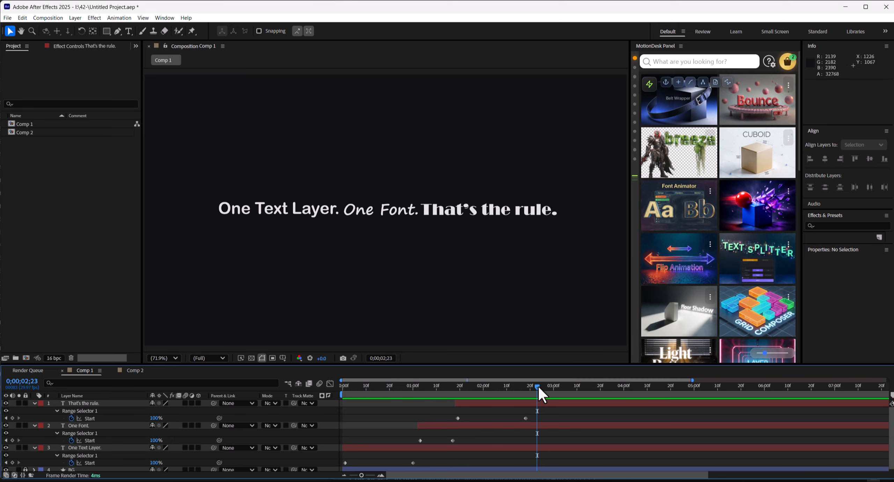
# Duplicate the "That's the rule." and "One Text Layer." layers
pyautogui.click(34, 425)
pyautogui.click(105, 403)
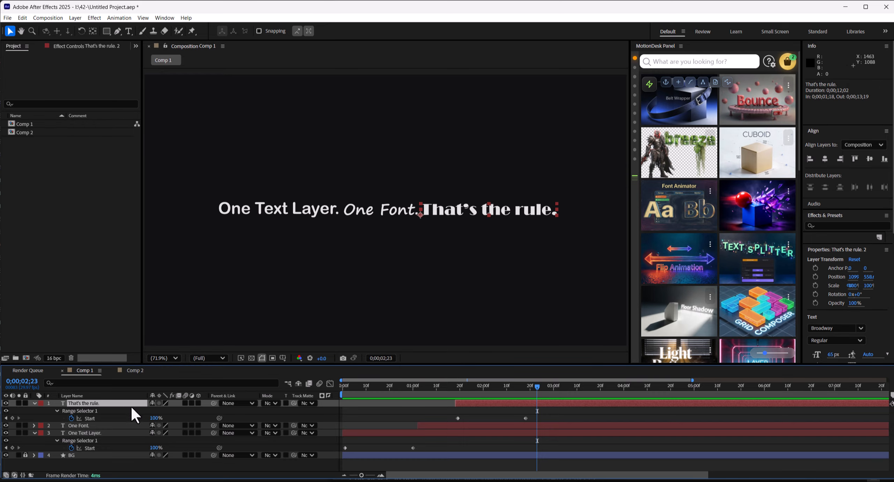
pyautogui.hotkey('ctrl', 'd')
pyautogui.click(102, 441)
pyautogui.hotkey('ctrl', 'd')
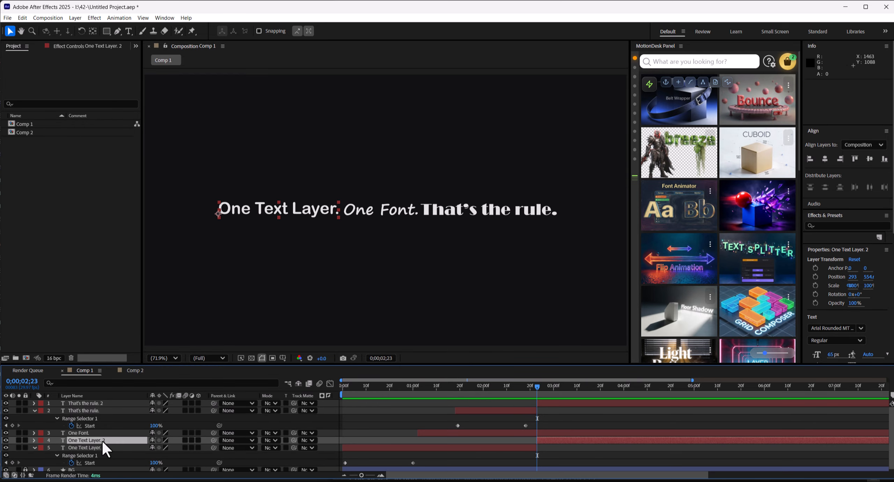
# Set the label color of both duplicated layers to Yellow
pyautogui.click(35, 448)
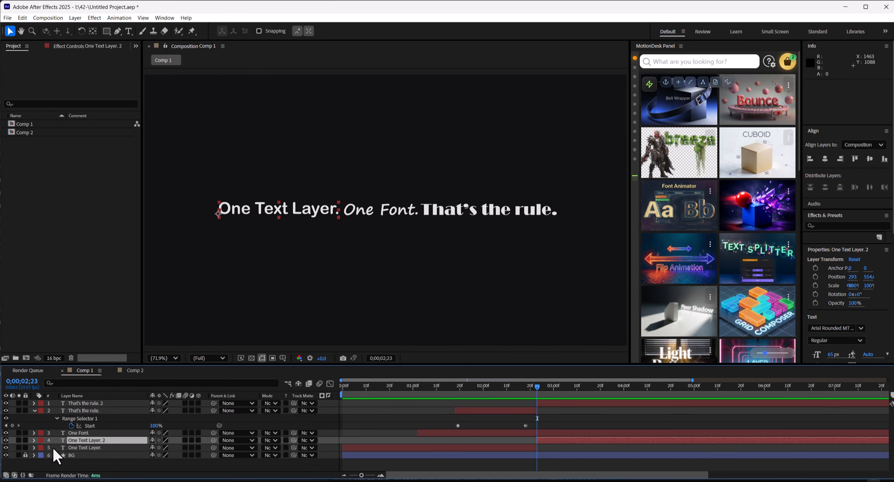
pyautogui.keyDown('ctrl'); pyautogui.click(102, 403); pyautogui.keyUp('ctrl')
pyautogui.click(40, 403)
pyautogui.click(55, 260)
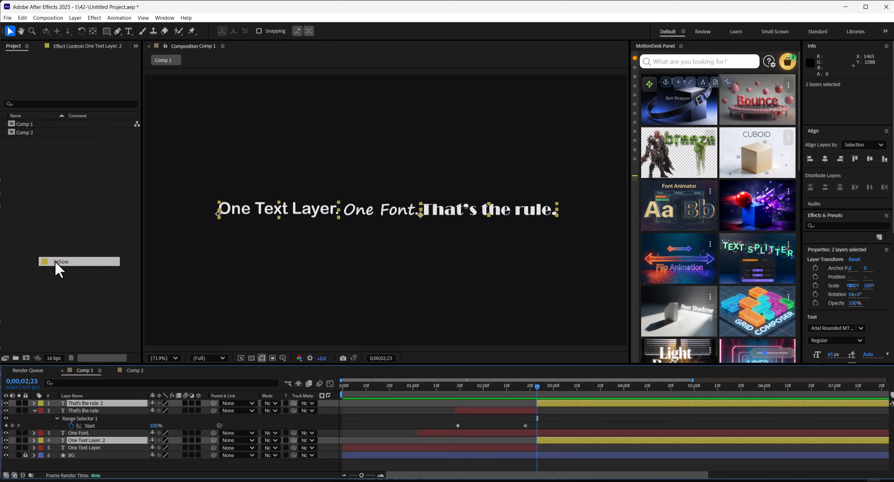
# Move to about 3 seconds and toggle the duplicated layer's visibility to compare the layers
pyautogui.moveTo(537, 386); pyautogui.dragTo(589, 387)
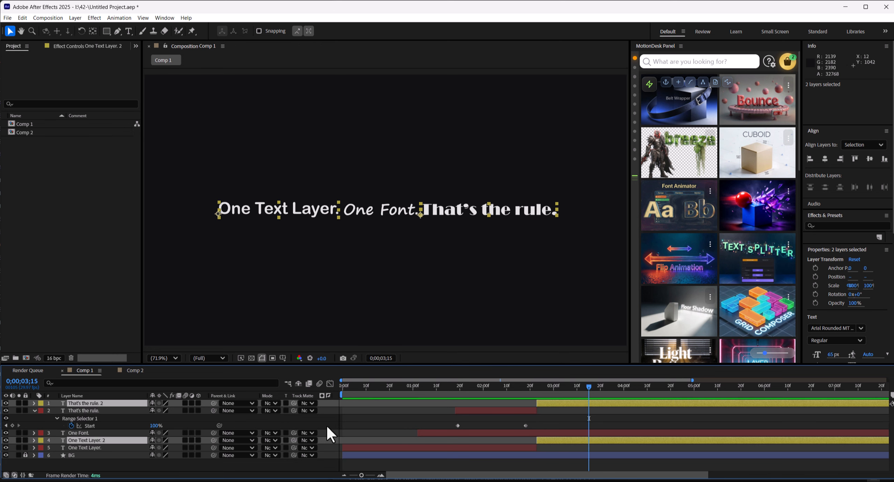
pyautogui.click(34, 410)
pyautogui.click(7, 425)
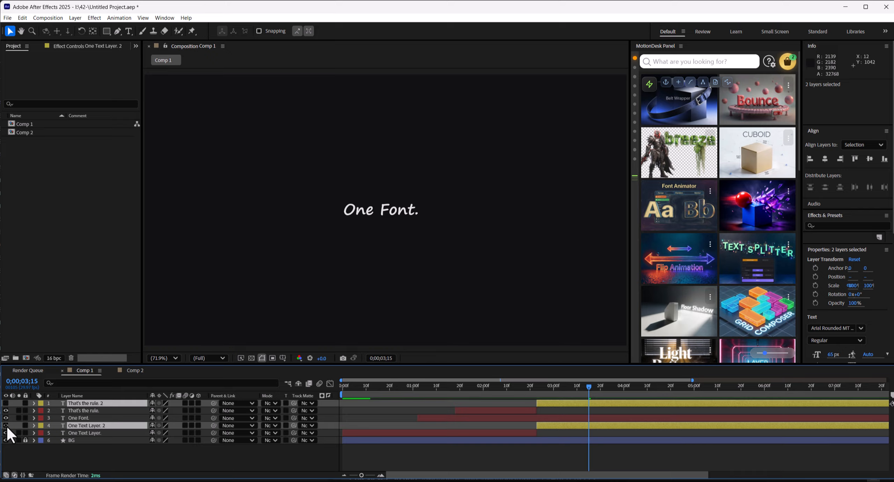
pyautogui.click(6, 425)
pyautogui.click(7, 425)
pyautogui.click(6, 424)
pyautogui.click(308, 470)
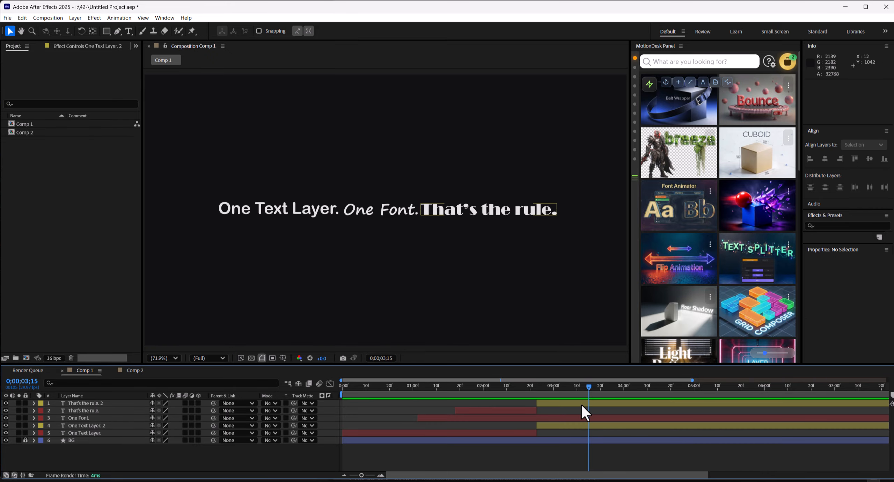
# Pre-compose the "That's the rule. 2" layer into its own composition
pyautogui.click(580, 402)
pyautogui.hotkey('ctrl', 'shift', 'c')
pyautogui.click(498, 308)
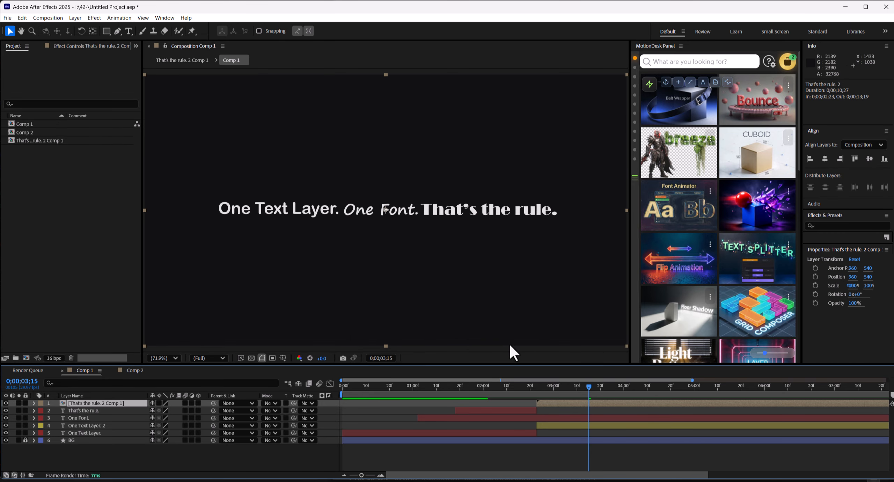
# Pre-compose the "One Text Layer. 2" layer into its own composition
pyautogui.click(565, 427)
pyautogui.hotkey('ctrl', 'shift', 'c')
pyautogui.click(486, 307)
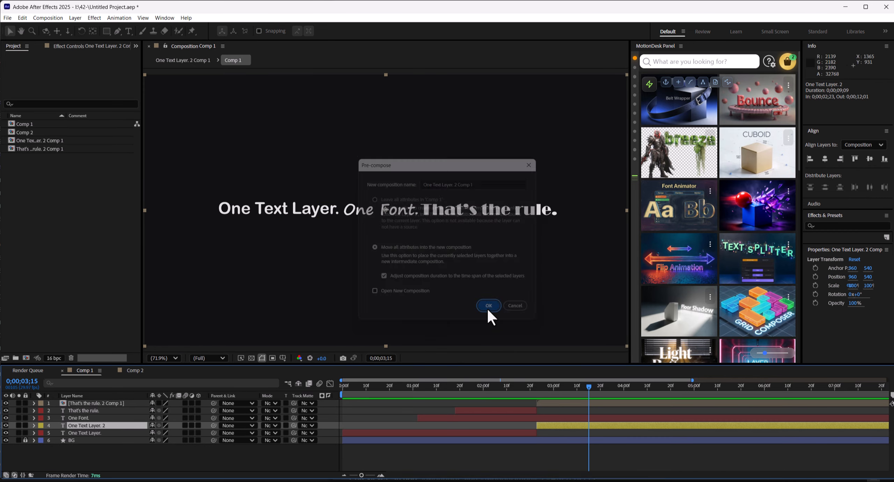
# Open the "That's the rule. 2 Comp 1" precomposition and select its text layer
pyautogui.click(222, 457)
pyautogui.click(105, 403)
pyautogui.doubleClick(105, 403)
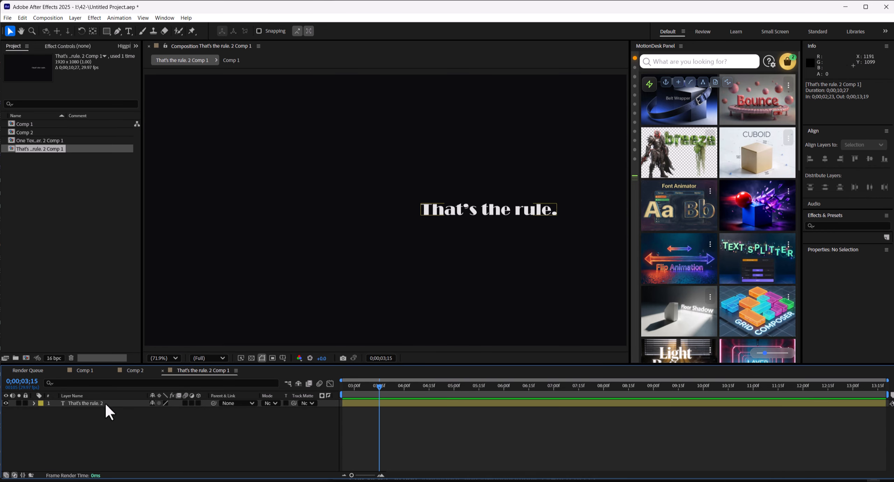
pyautogui.click(498, 209)
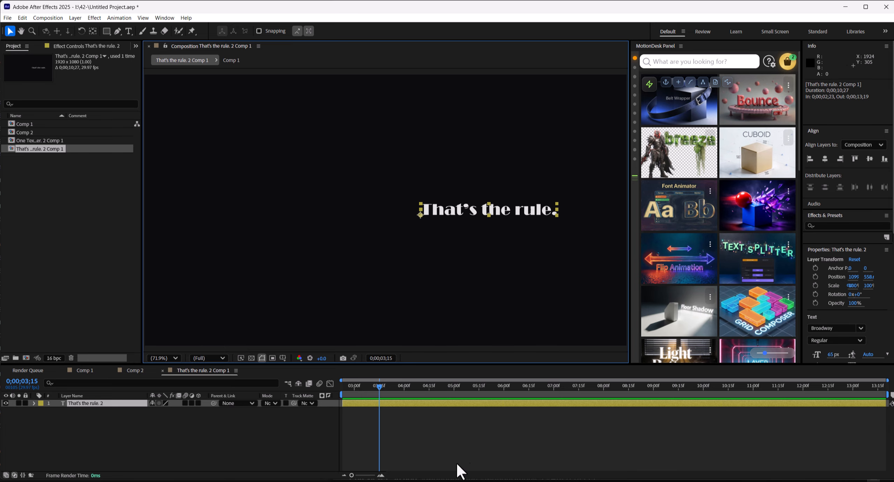
# Switch to the browser and open the MotionDesk Panel download page
pyautogui.click(394, 480)
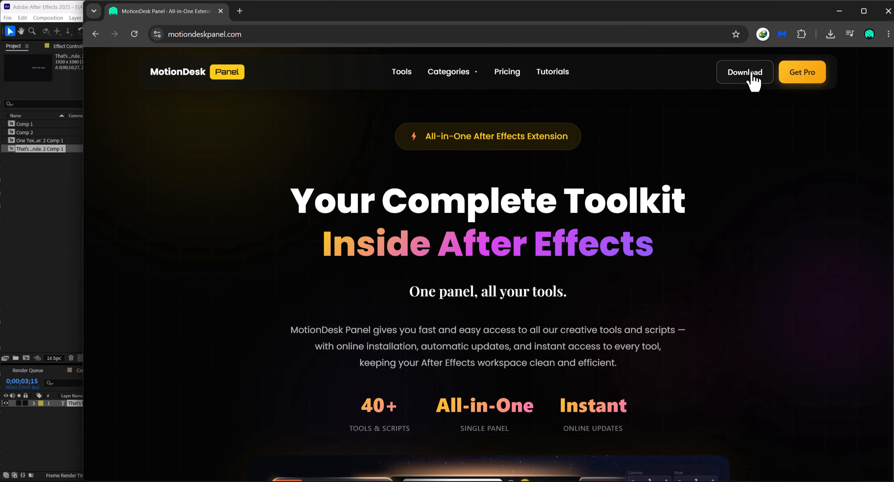
pyautogui.click(751, 74)
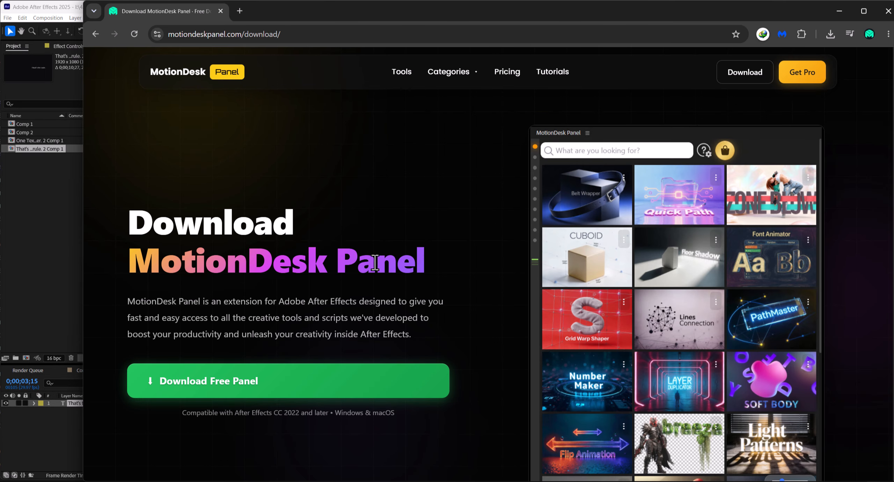
pyautogui.scroll(-5, 374, 264)
pyautogui.scroll(5, 374, 264)
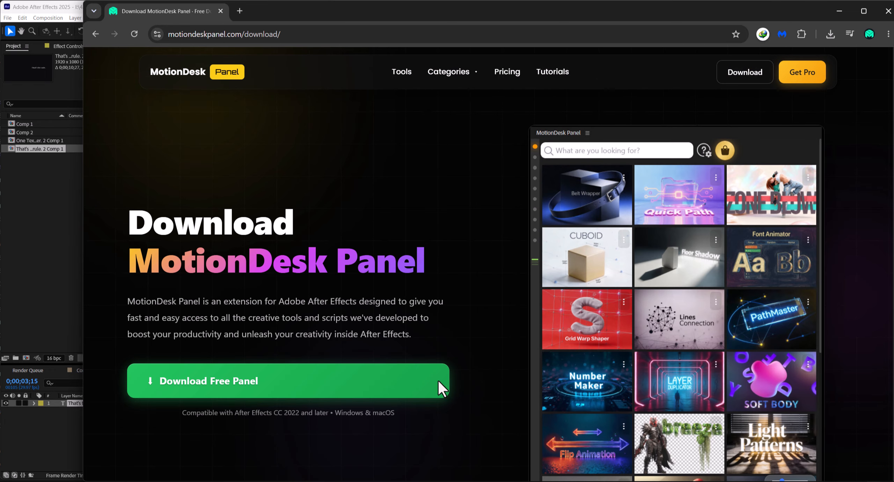
# Browse the MotionDesk tools page in the browser, then return to After Effects
pyautogui.click(405, 72)
pyautogui.scroll(-2, 313, 305)
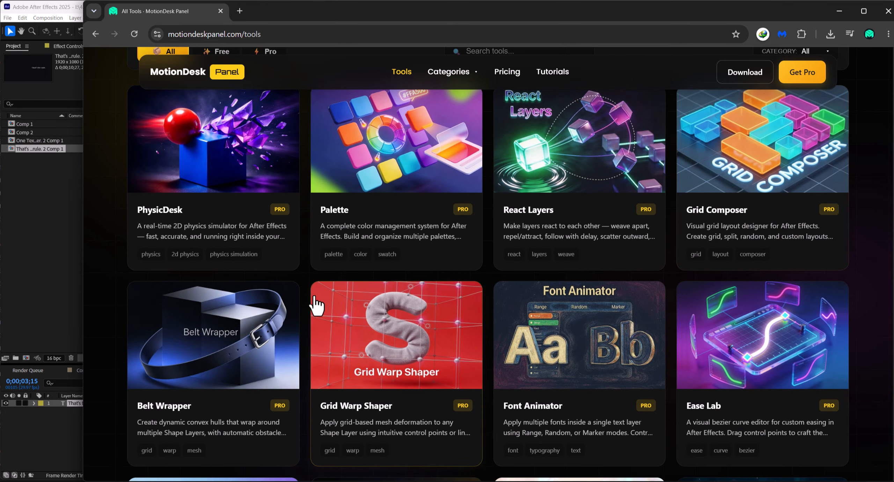
pyautogui.scroll(2, 516, 293)
pyautogui.hotkey('alt', 'Tab')
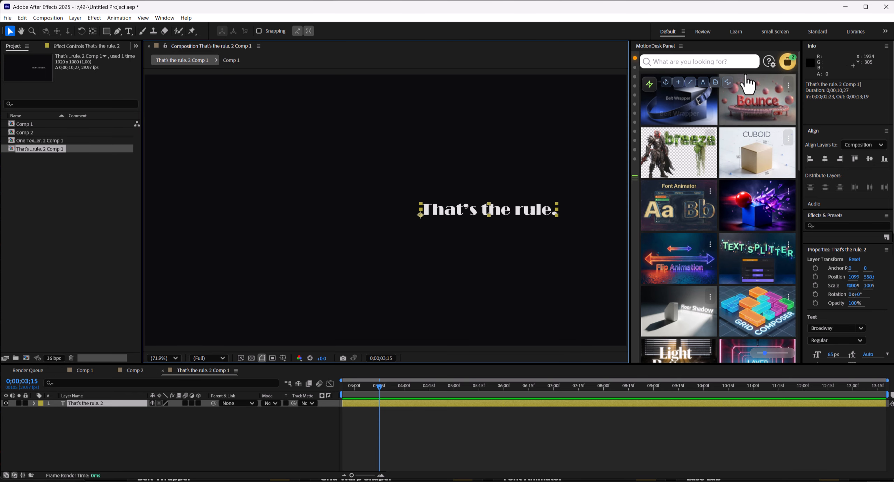
# Install the Text Splitter tool from the MotionDesk Market and close the market window
pyautogui.click(789, 244)
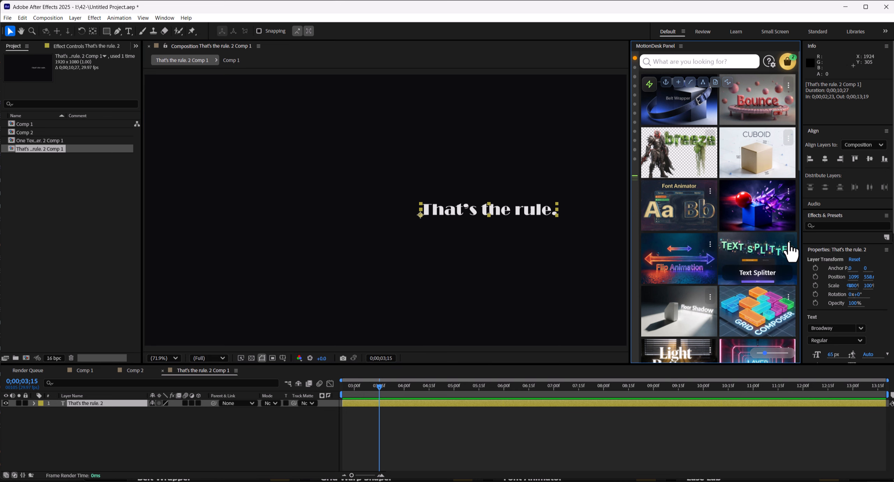
pyautogui.click(752, 297)
pyautogui.click(733, 244)
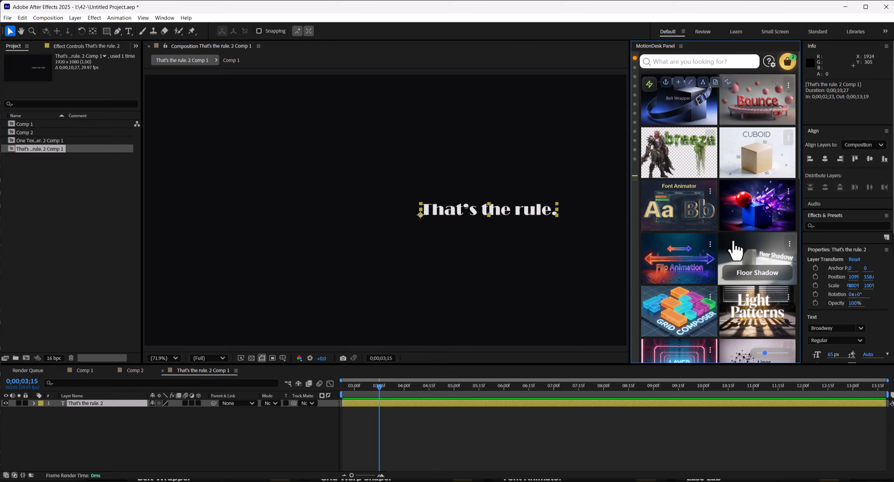
pyautogui.click(788, 63)
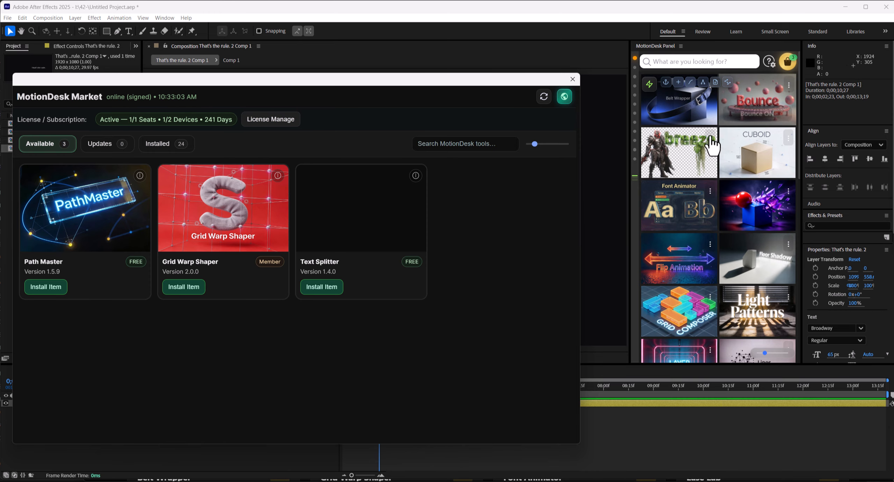
pyautogui.click(324, 290)
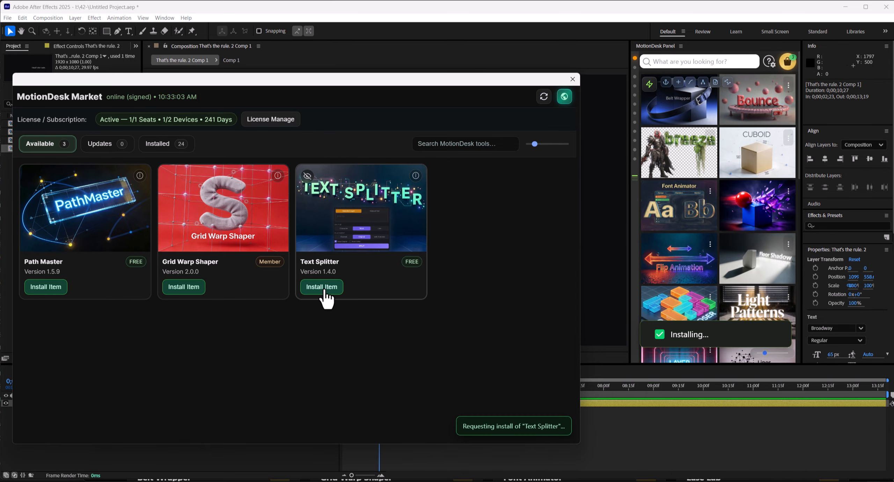
pyautogui.click(573, 80)
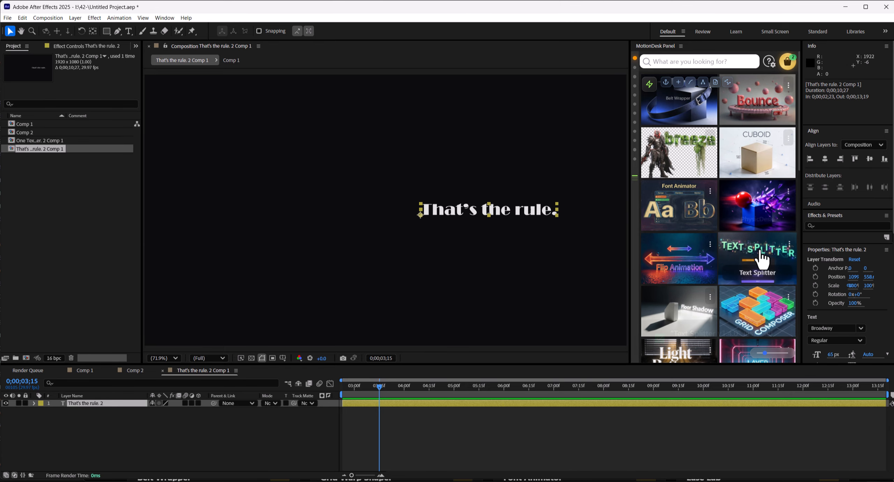
# Split the selected text layer into separate character layers with Text Splitter, without keeping the original layer
pyautogui.moveTo(763, 258); pyautogui.dragTo(665, 259)
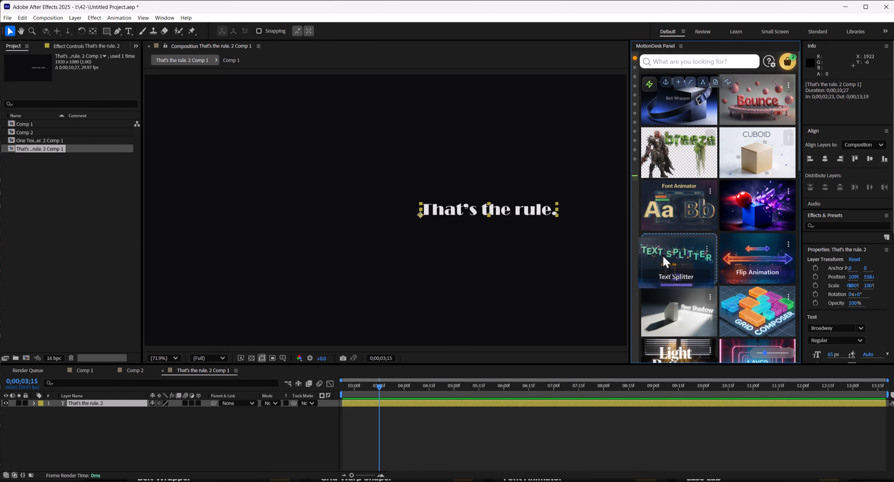
pyautogui.click(697, 268)
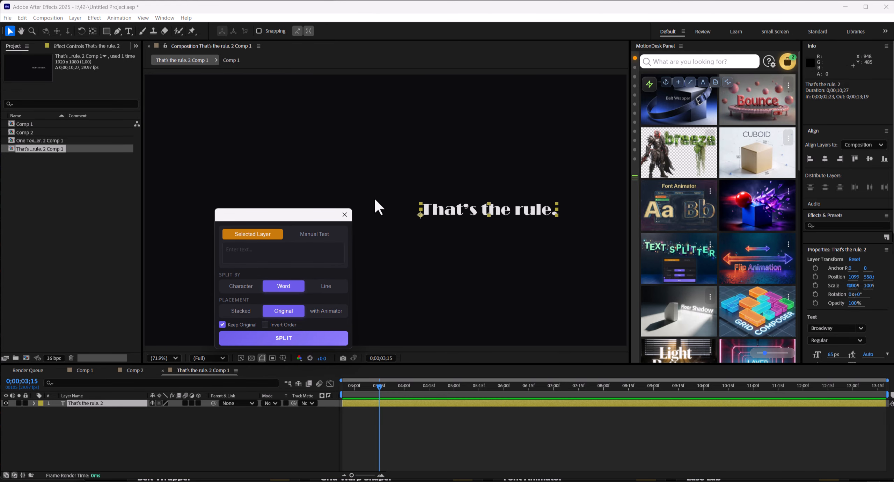
pyautogui.moveTo(280, 215); pyautogui.dragTo(650, 170)
pyautogui.click(607, 281)
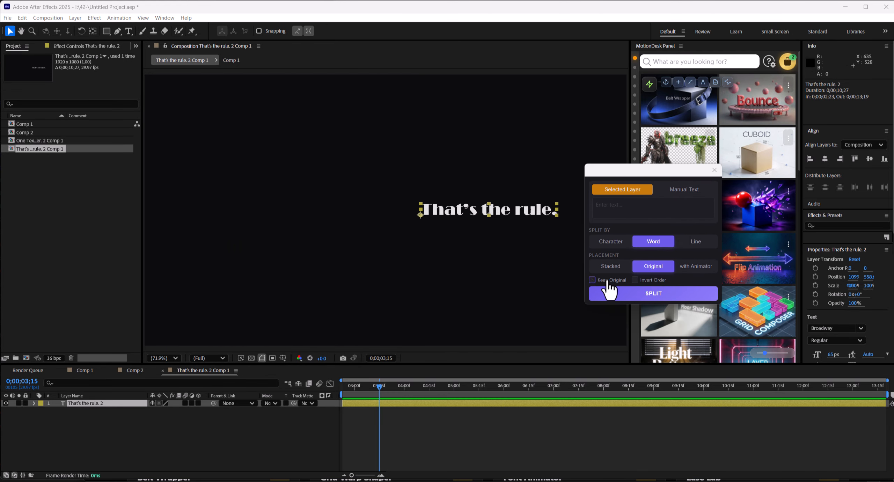
pyautogui.click(620, 243)
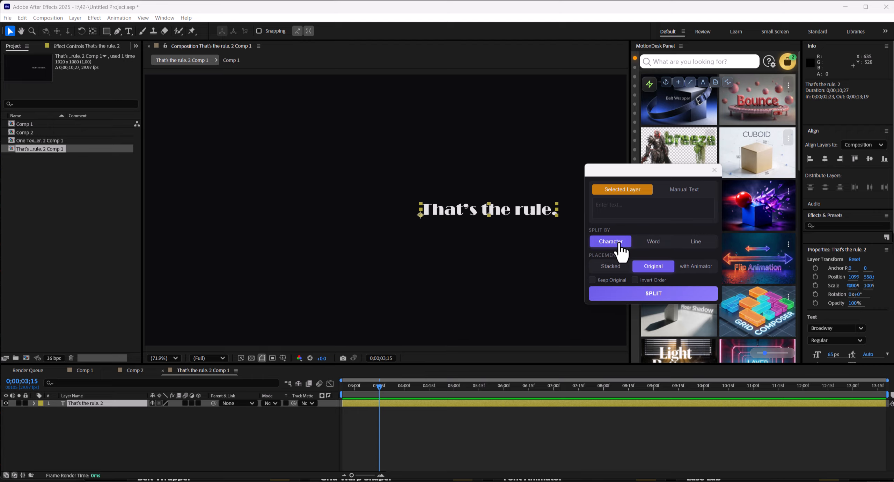
pyautogui.click(666, 294)
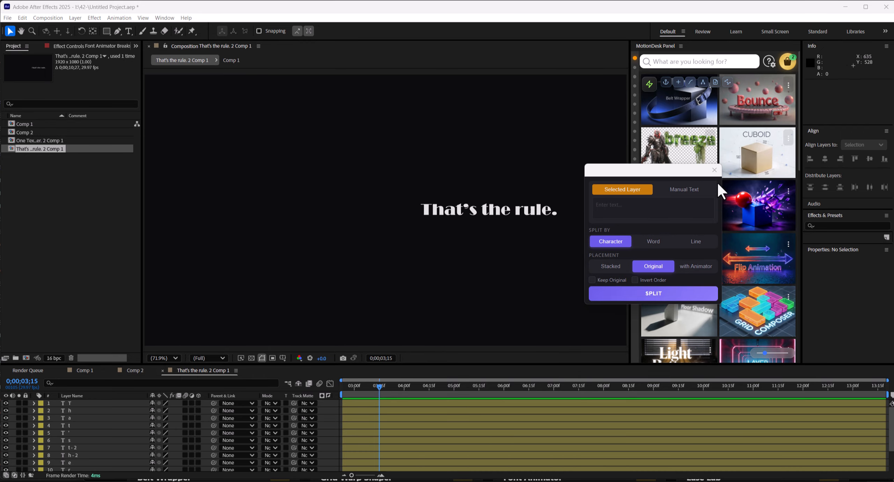
pyautogui.click(715, 170)
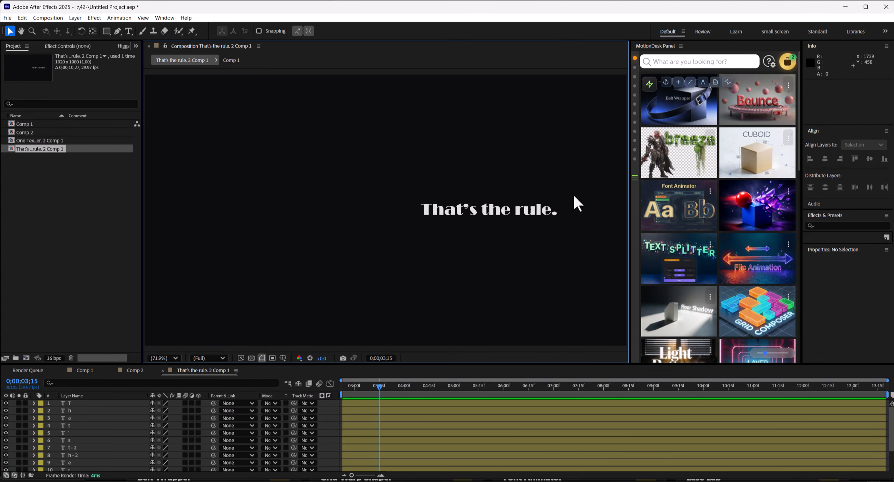
# Select all character layers and launch PhysicDesk with a new Custom Size project
pyautogui.moveTo(579, 189); pyautogui.dragTo(391, 232)
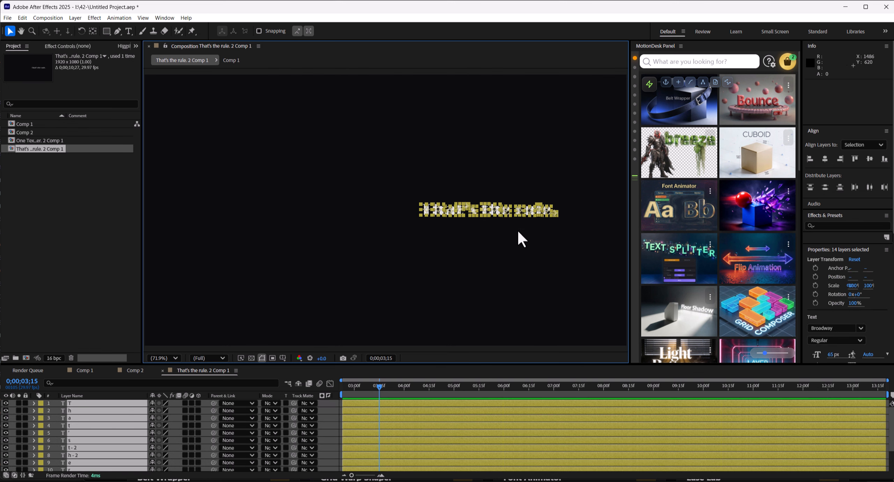
pyautogui.moveTo(769, 221)
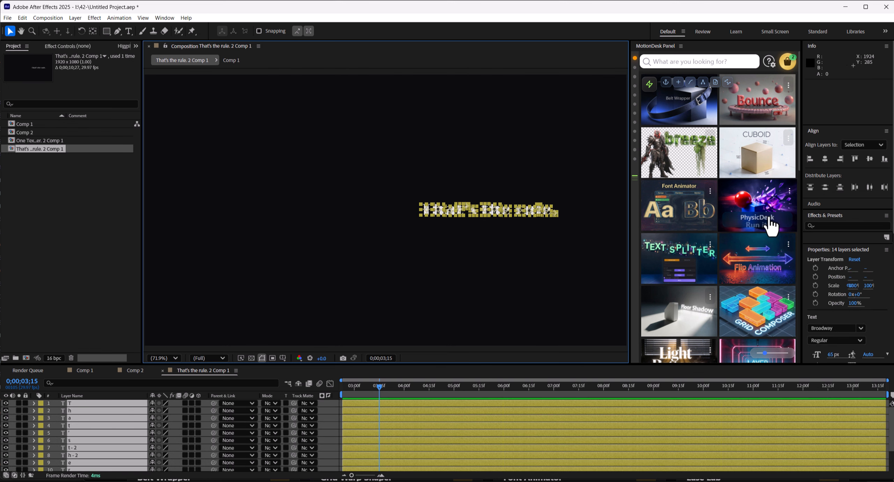
pyautogui.moveTo(629, 195); pyautogui.dragTo(614, 202)
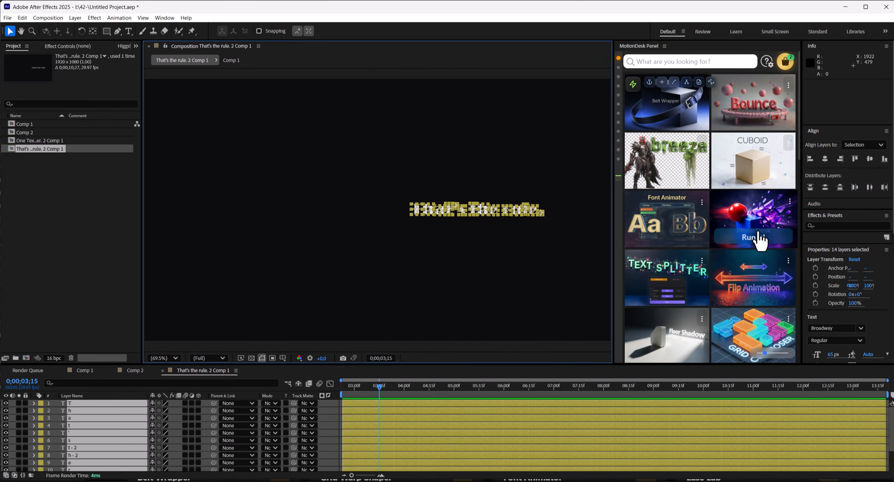
pyautogui.click(759, 237)
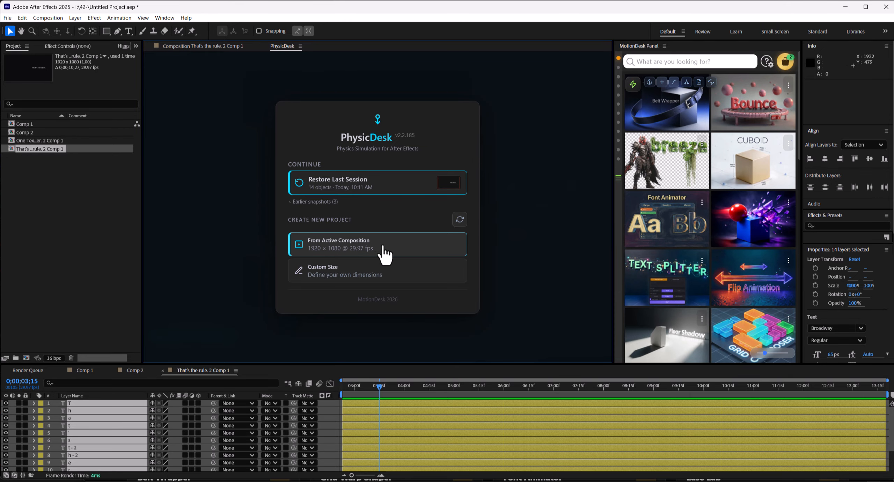
pyautogui.click(387, 251)
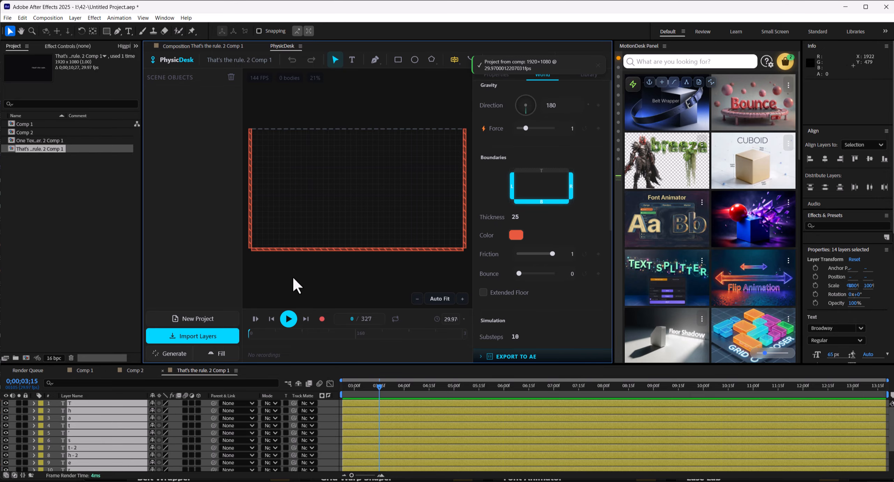
# Import the selected layers into PhysicDesk, setting non-keyframed layers to Sleeping
pyautogui.press('`')
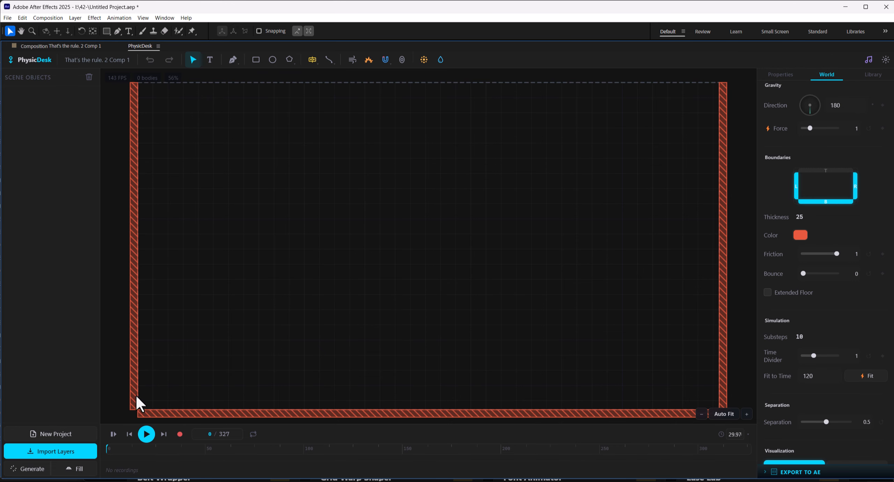
pyautogui.click(72, 452)
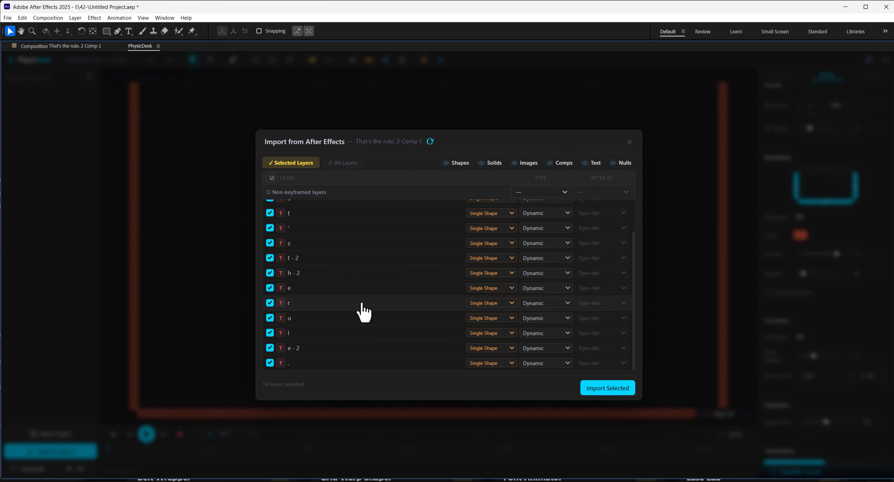
pyautogui.click(551, 193)
pyautogui.click(533, 224)
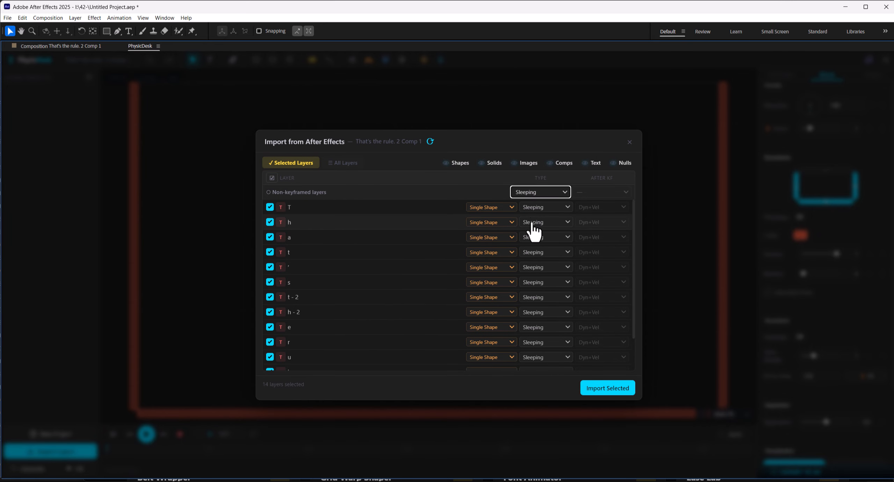
pyautogui.click(608, 388)
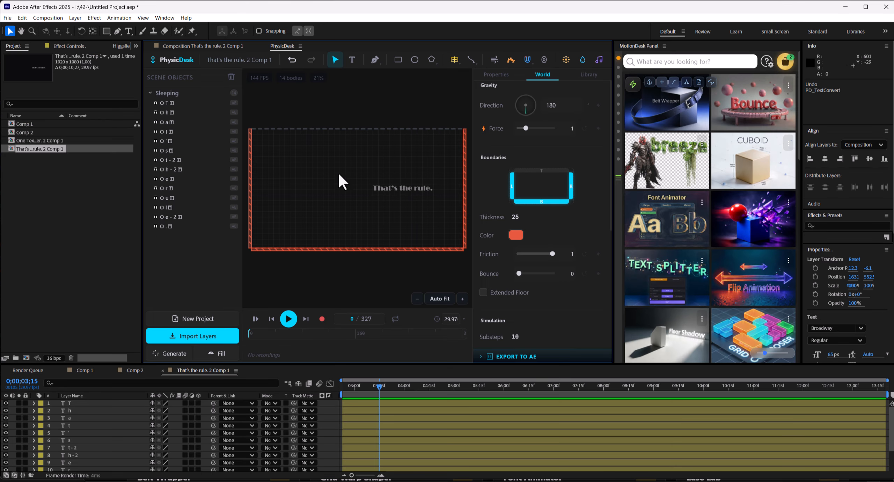
pyautogui.press('`')
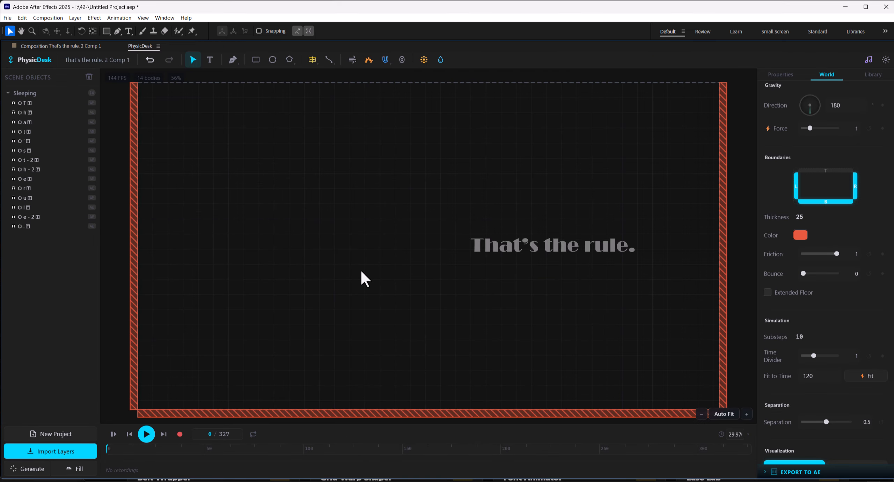
# Select all letter bodies and set their Gravity % to 0
pyautogui.moveTo(675, 226); pyautogui.dragTo(473, 271)
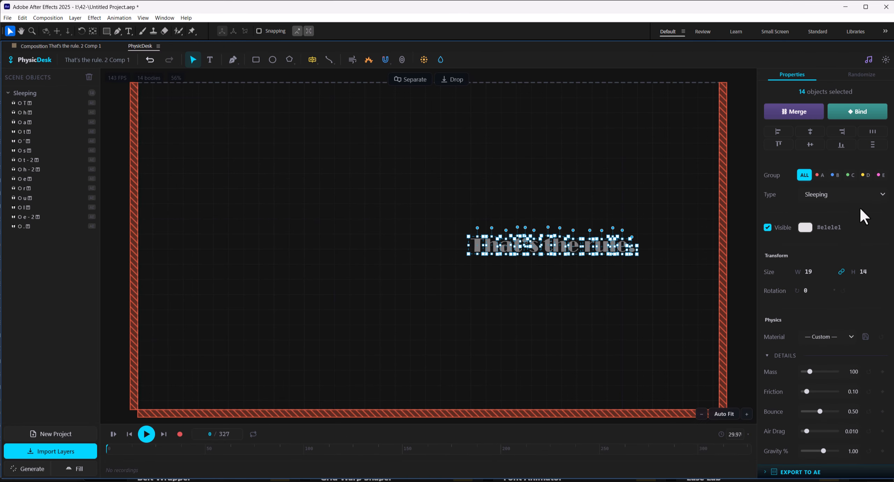
pyautogui.scroll(-4, 861, 209)
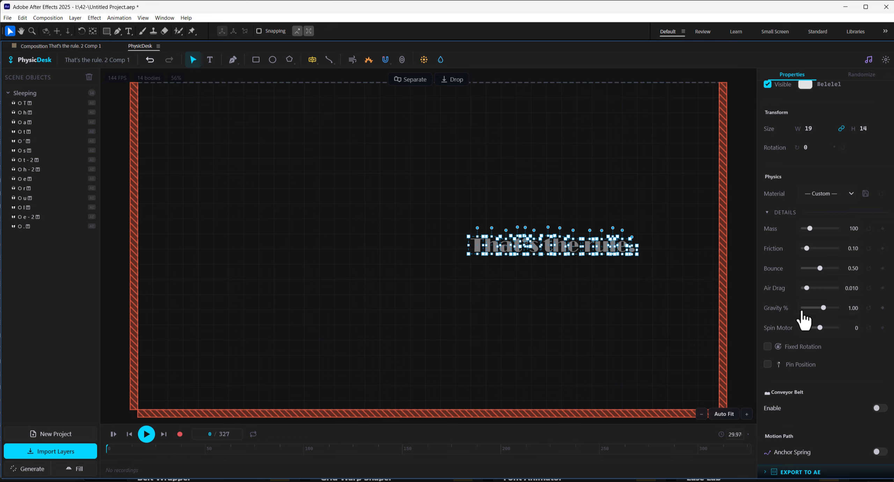
pyautogui.click(854, 307)
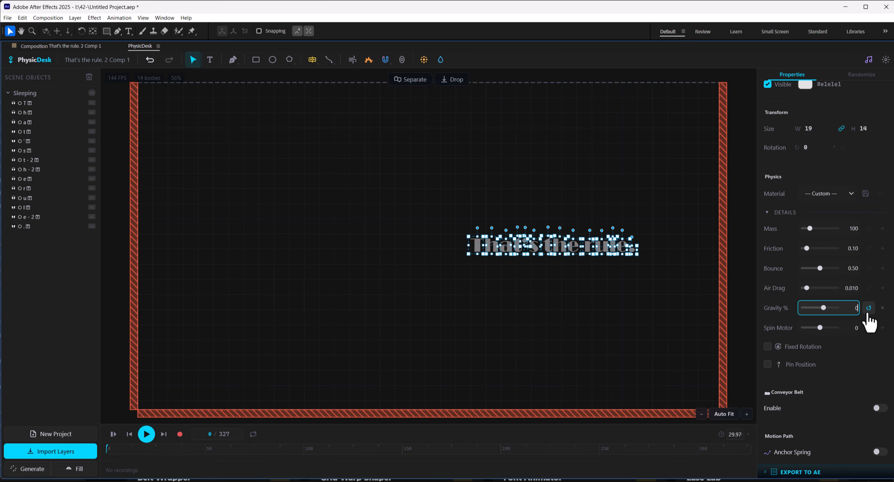
pyautogui.write('0')
pyautogui.press('Return')
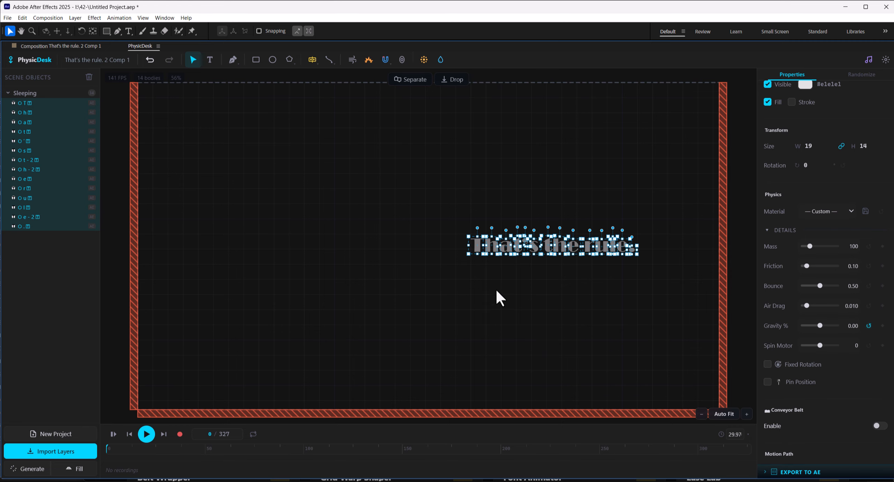
# Change the body type of the letter "T" to Dynamic
pyautogui.scroll(5, 858, 199)
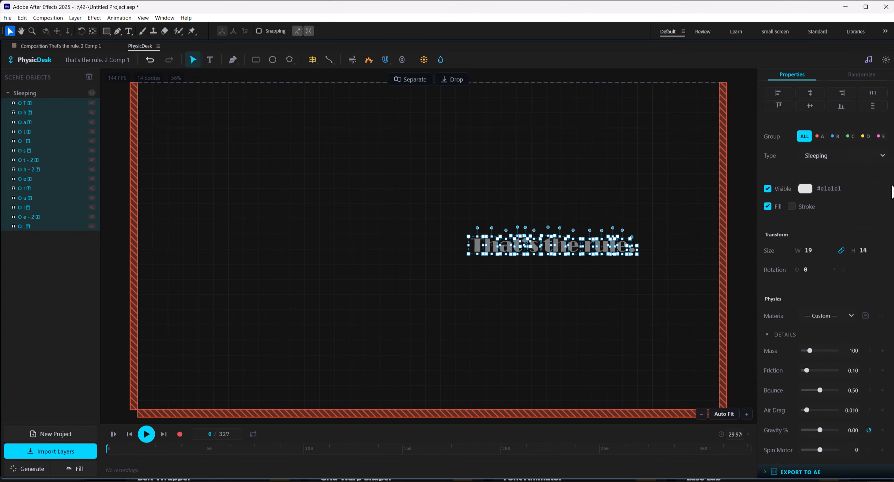
pyautogui.click(449, 285)
pyautogui.click(474, 248)
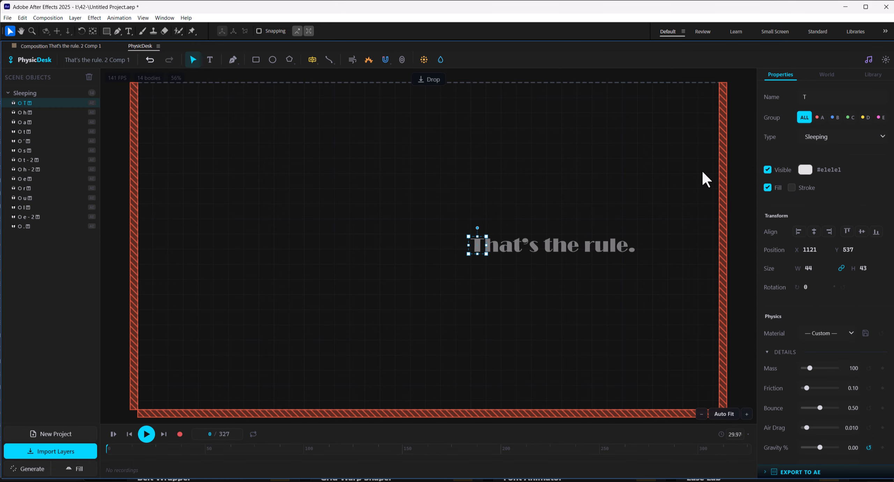
pyautogui.click(858, 147)
pyautogui.click(839, 149)
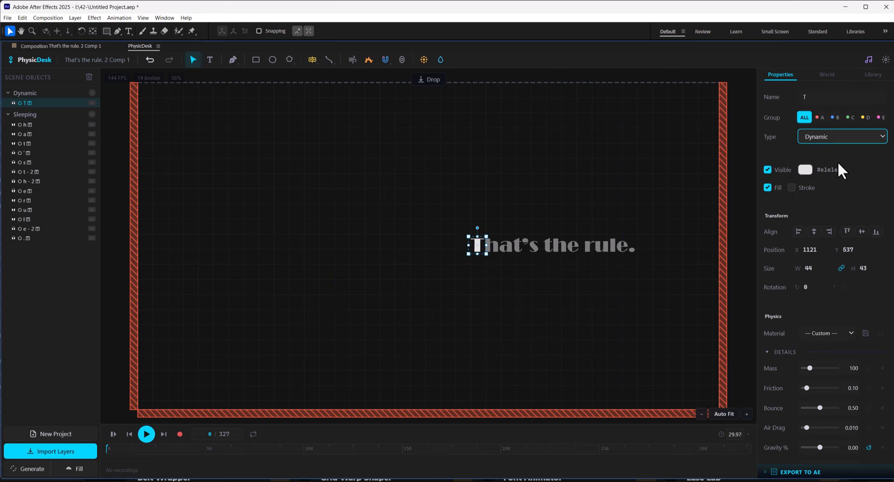
# Enable Anchor Spring on the "T" and add a Click Points path point to the right of the text
pyautogui.scroll(-4, 840, 174)
pyautogui.scroll(-4, 841, 180)
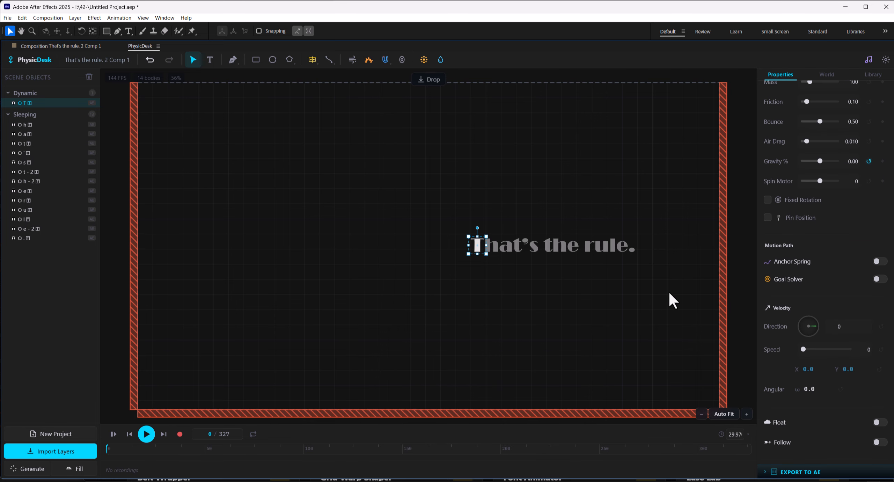
pyautogui.moveTo(670, 293); pyautogui.dragTo(539, 288)
pyautogui.click(880, 262)
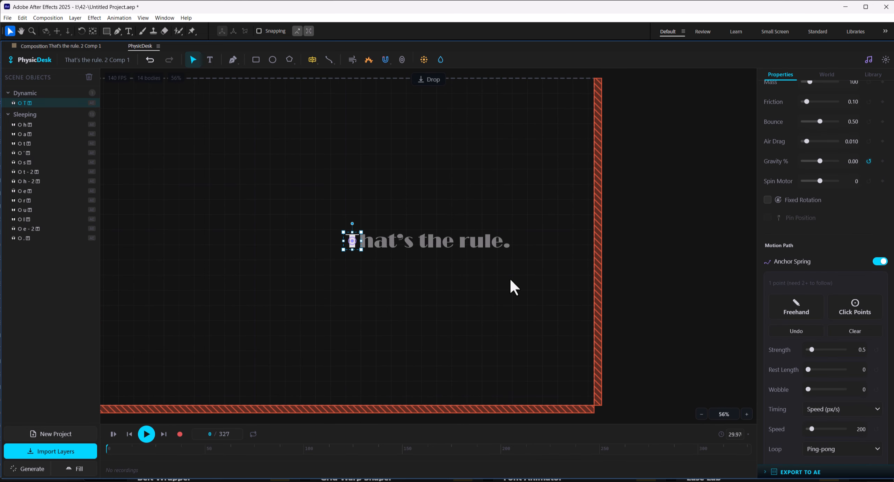
pyautogui.click(857, 310)
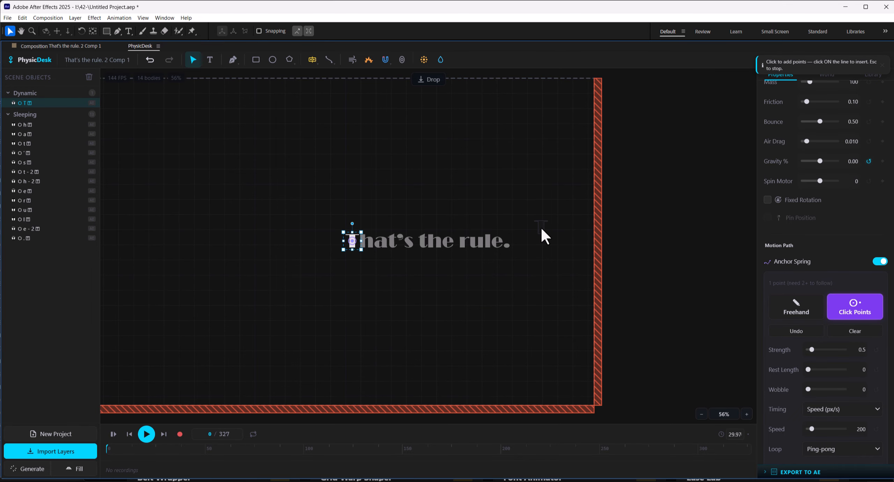
pyautogui.scroll(2, 541, 239)
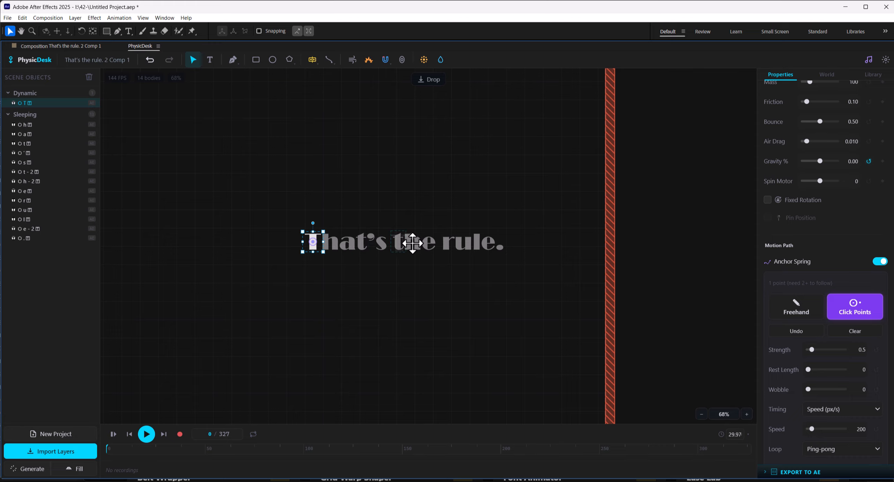
pyautogui.click(688, 235)
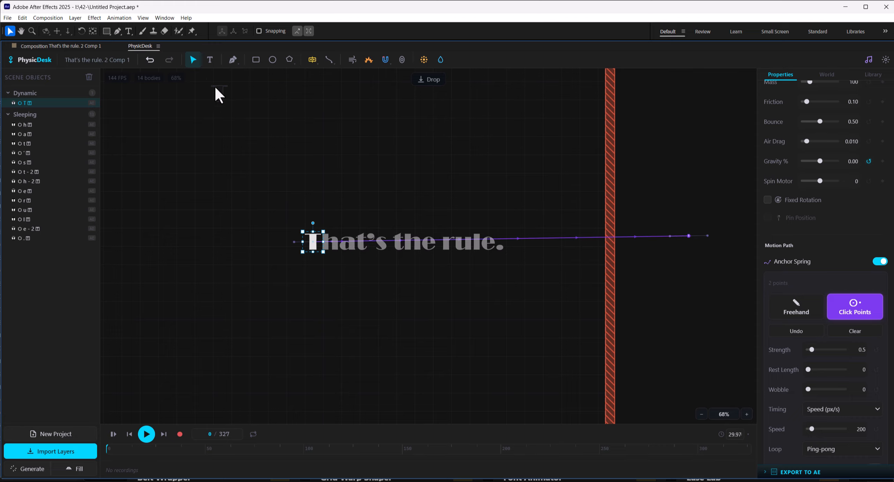
# Leave point-adding mode, then play and rewind the simulation to preview the T's motion
pyautogui.click(192, 62)
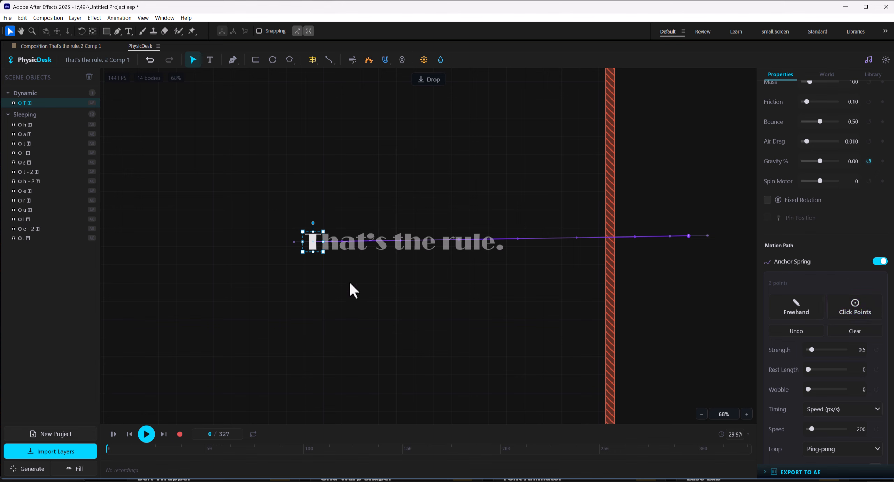
pyautogui.click(350, 281)
pyautogui.click(146, 434)
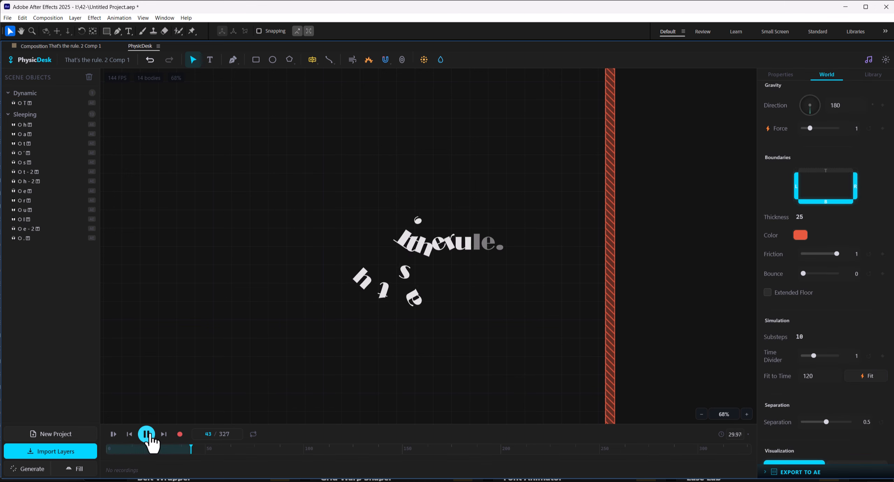
pyautogui.click(114, 433)
# Set the T's Anchor Spring Strength to 2.65 and preview the simulation again
pyautogui.click(312, 241)
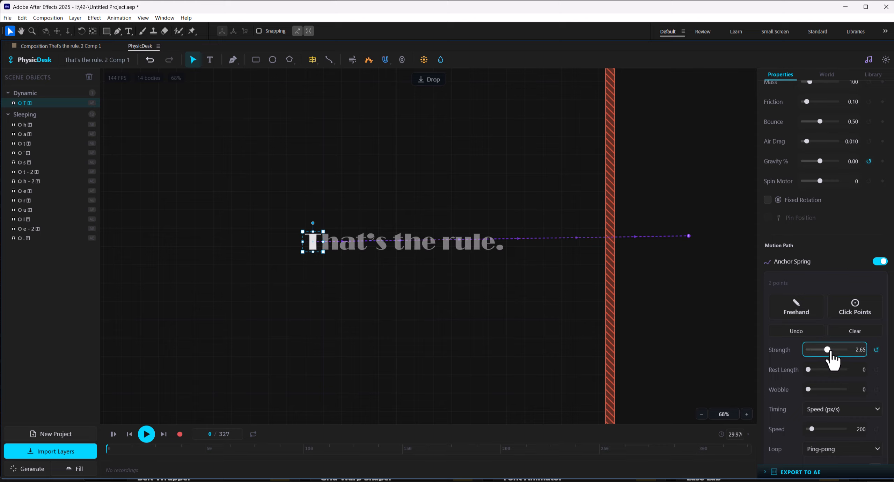
pyautogui.click(551, 268)
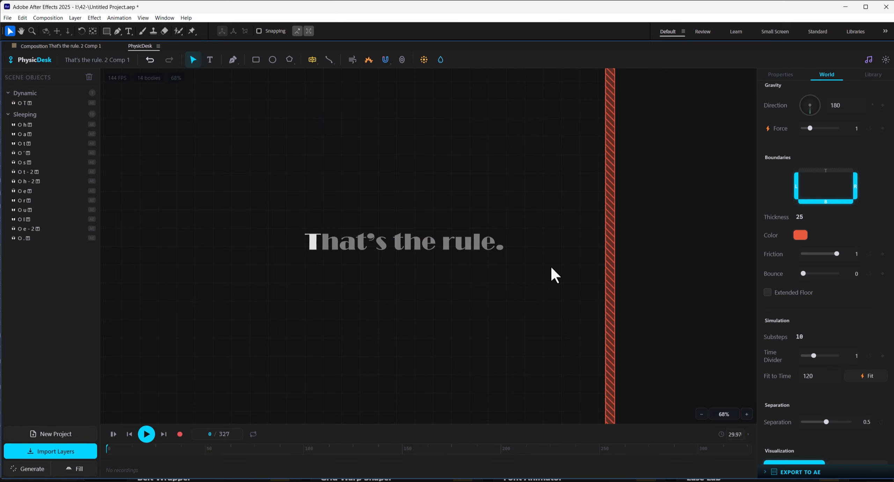
pyautogui.click(147, 436)
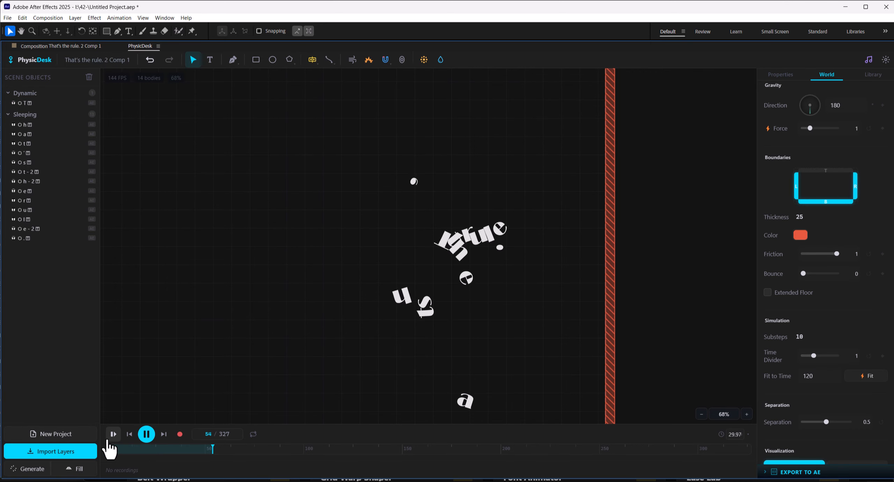
pyautogui.click(129, 434)
# Set the T's Anchor Spring Strength to 4.29, Speed to 250 and Loop to Once
pyautogui.click(311, 244)
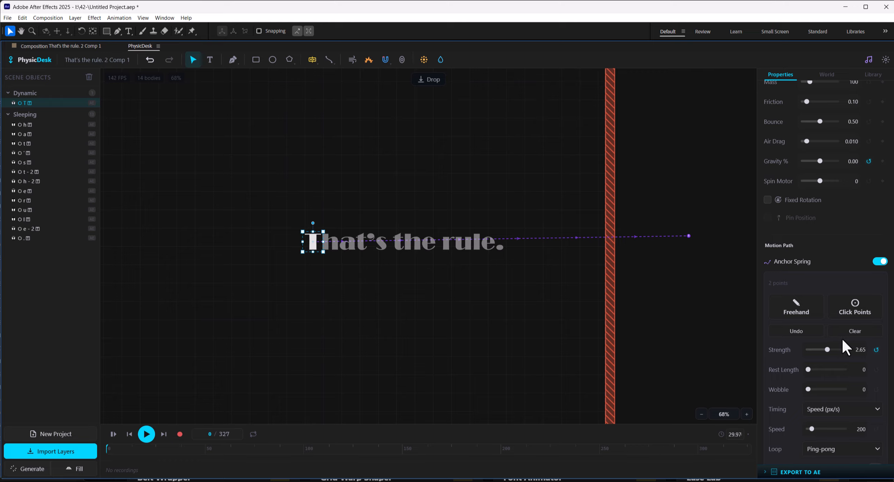
pyautogui.scroll(-2, 877, 371)
pyautogui.scroll(-2, 878, 311)
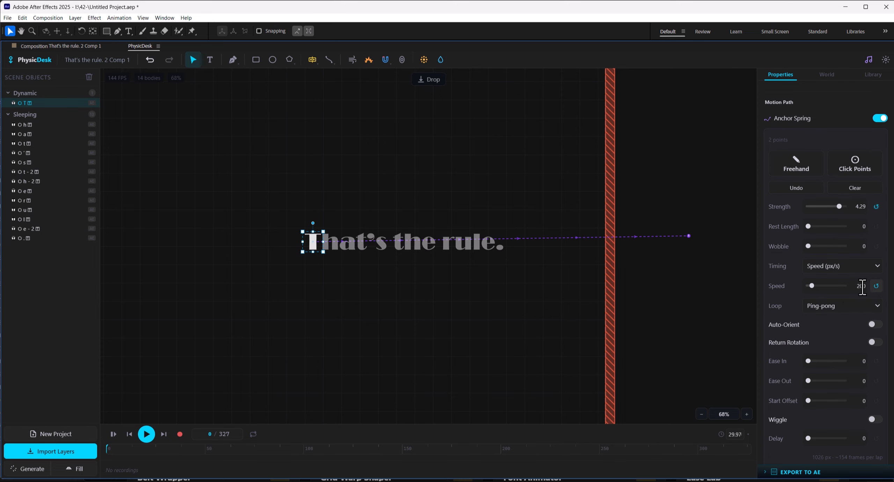
pyautogui.click(863, 306)
pyautogui.click(832, 334)
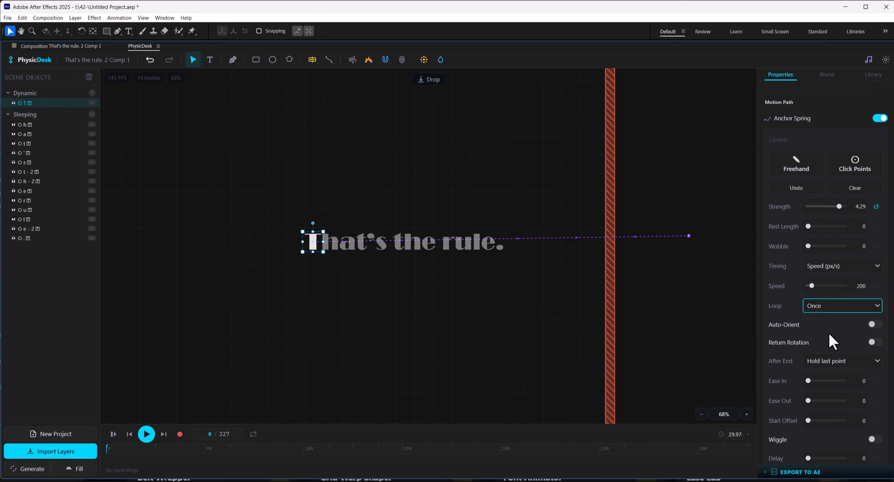
pyautogui.click(691, 285)
# Disable the right and bottom boundary walls of the world
pyautogui.scroll(-1, 832, 87)
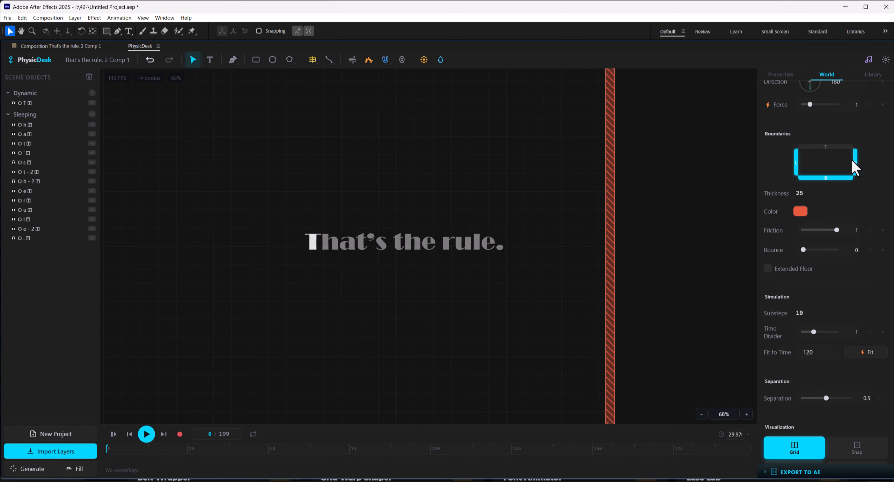
pyautogui.click(856, 162)
pyautogui.click(834, 178)
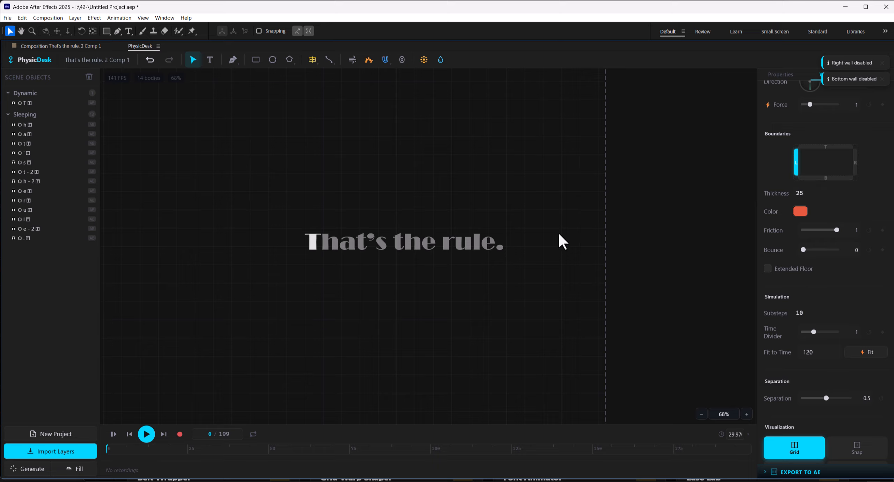
# Record the simulation, save the recording, and export it to the active composition
pyautogui.click(180, 436)
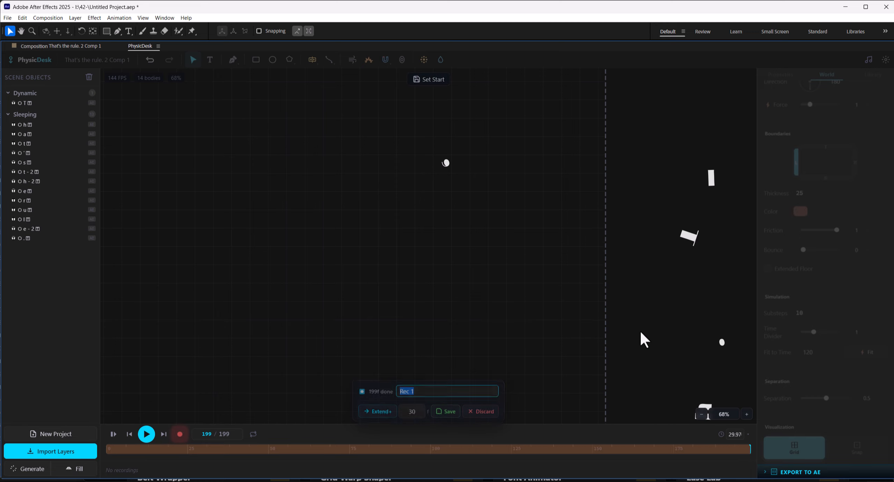
pyautogui.click(446, 409)
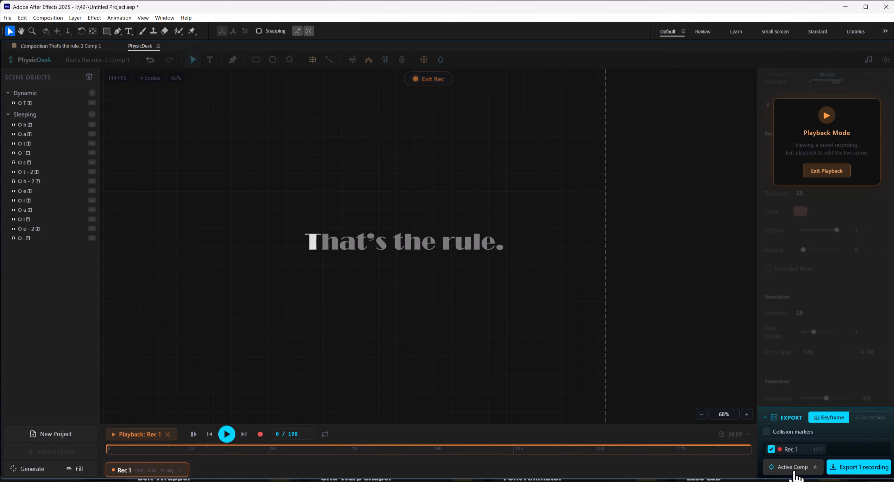
pyautogui.click(852, 470)
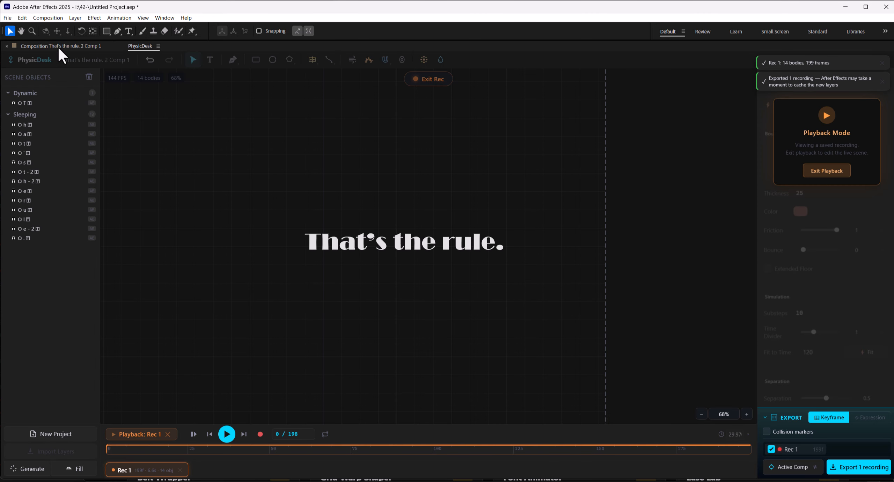
# Return to the composition view and open the "One Text Layer. 2 Comp 1" precomp from Comp 1
pyautogui.click(59, 46)
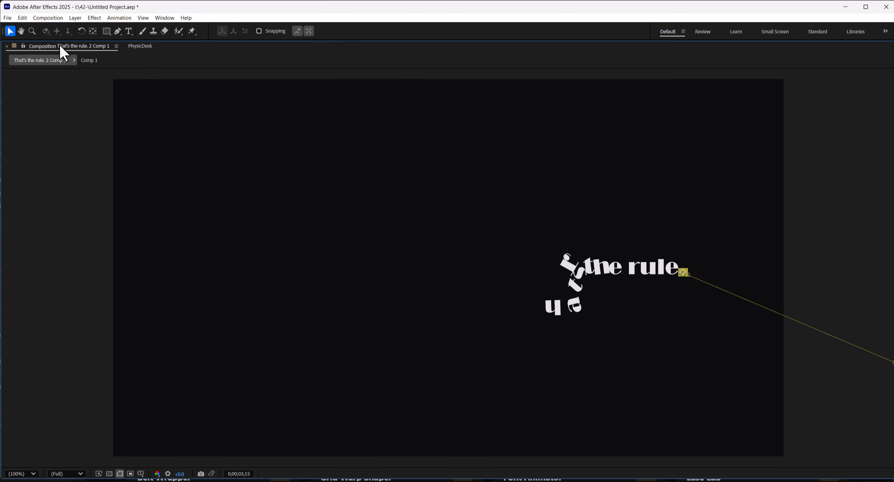
pyautogui.press('`')
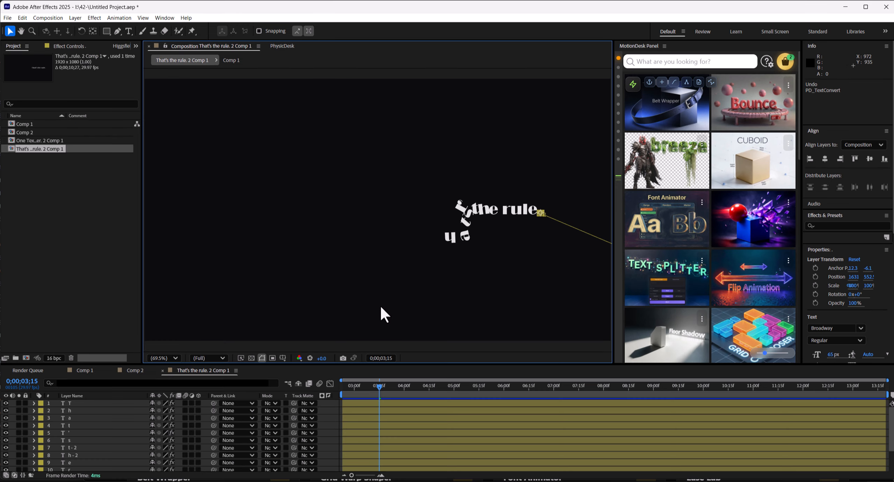
pyautogui.moveTo(378, 396); pyautogui.dragTo(343, 392)
pyautogui.click(285, 381)
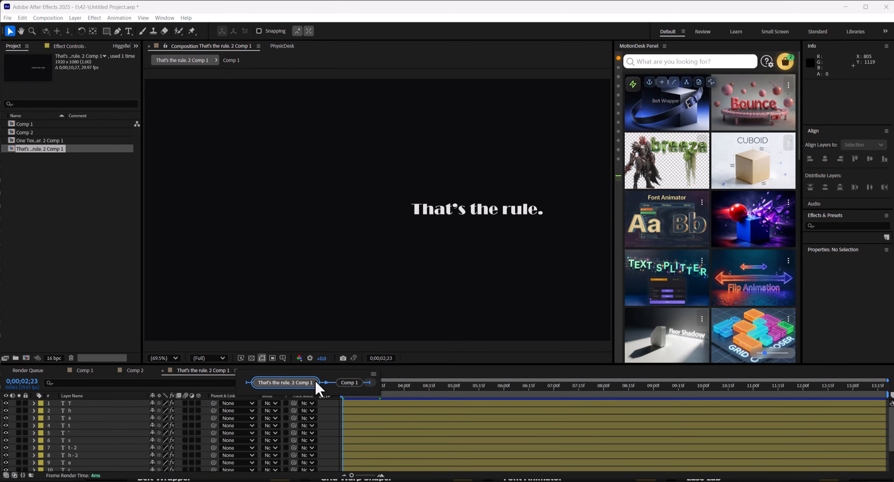
pyautogui.click(315, 381)
pyautogui.moveTo(538, 387); pyautogui.dragTo(571, 402)
pyautogui.click(560, 426)
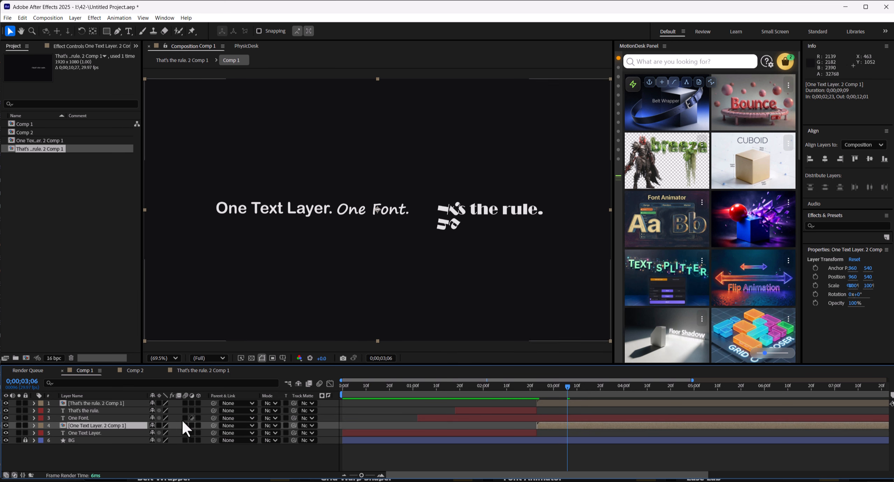
pyautogui.doubleClick(111, 425)
# Split the "One Text Layer." text into separate layers by Character with Text Splitter
pyautogui.click(287, 209)
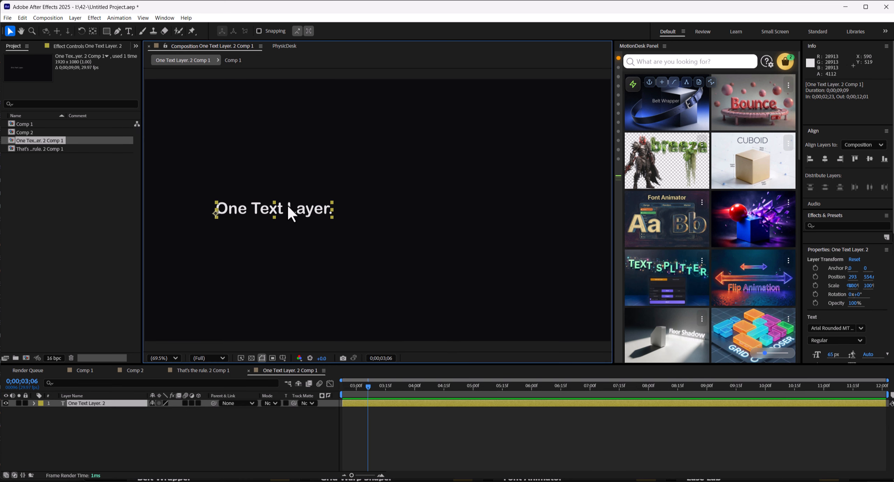
pyautogui.click(672, 301)
pyautogui.click(241, 286)
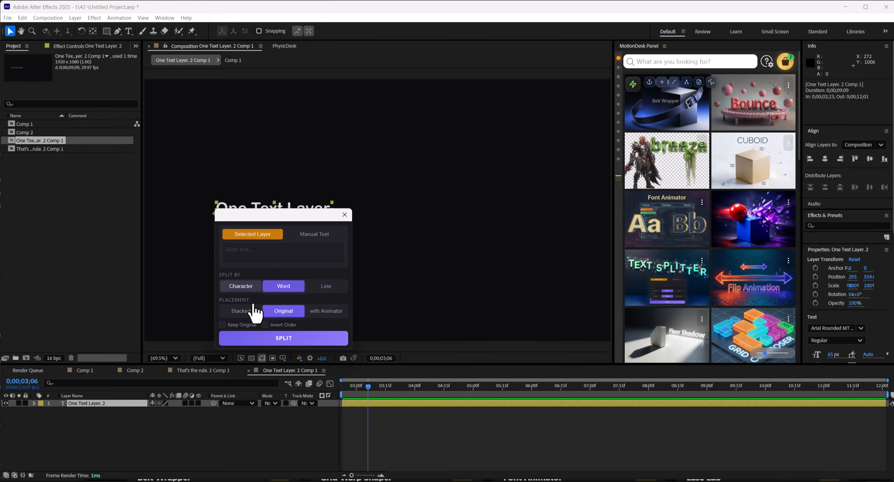
pyautogui.click(284, 338)
pyautogui.click(345, 214)
# Select all letter layers, clear the PhysicDesk scene, and import the selected layers
pyautogui.hotkey('ctrl', 'a')
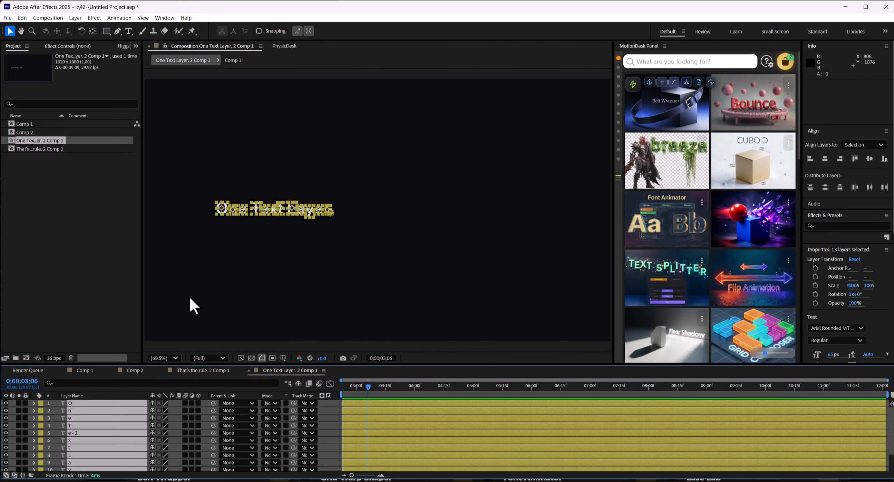
pyautogui.click(288, 46)
pyautogui.press('`')
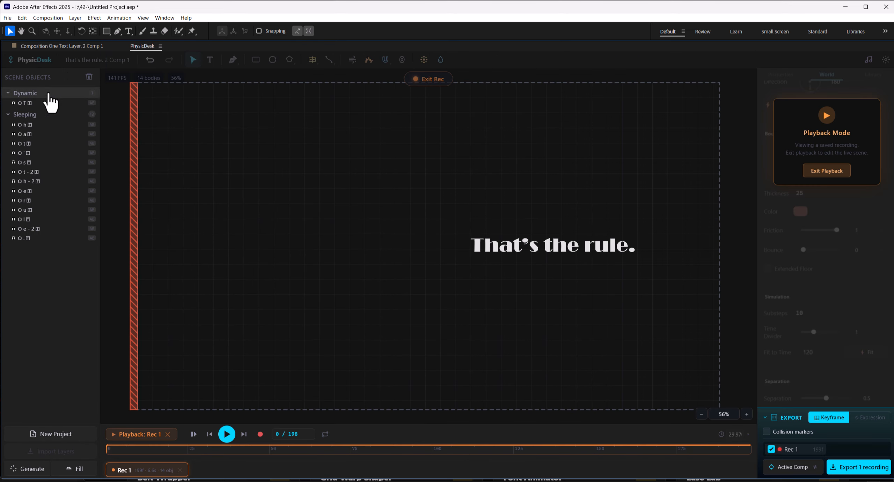
pyautogui.click(89, 77)
pyautogui.click(447, 285)
pyautogui.click(56, 452)
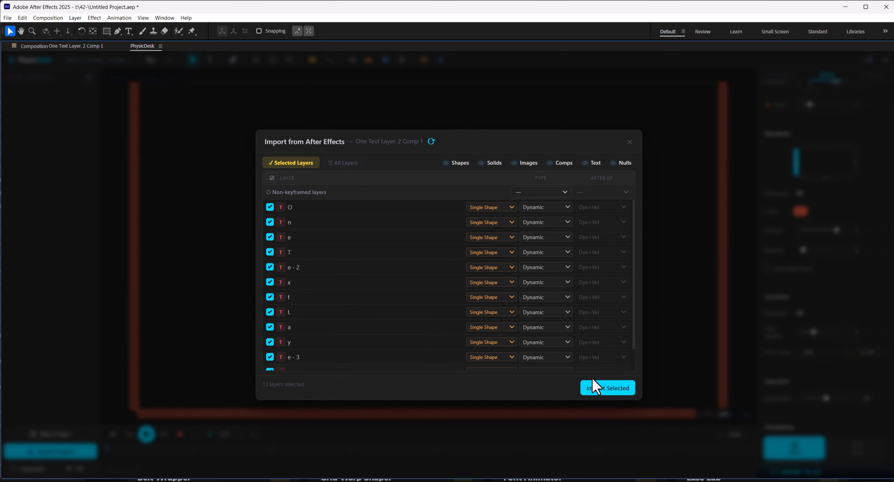
pyautogui.click(593, 386)
# Select all letter bodies, set their type to Sleeping and their Gravity % to 0
pyautogui.moveTo(407, 215); pyautogui.dragTo(215, 272)
pyautogui.scroll(10, 842, 214)
pyautogui.click(842, 202)
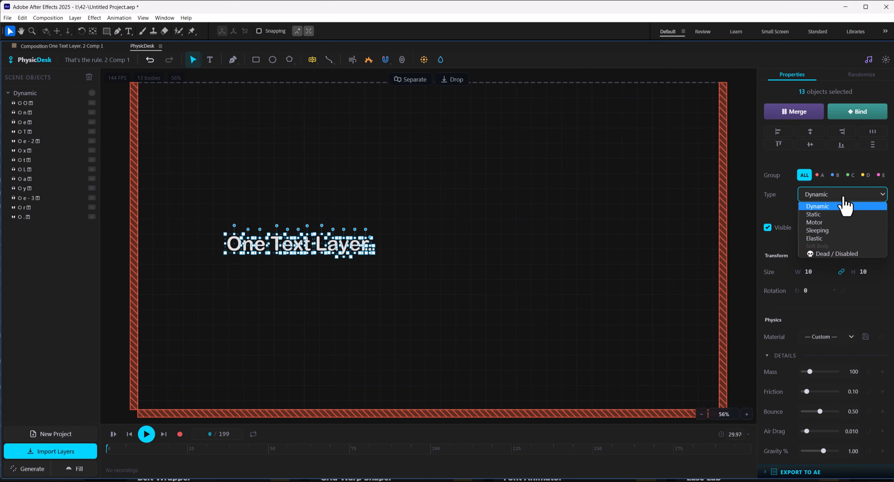
pyautogui.click(826, 228)
pyautogui.scroll(-5, 854, 264)
pyautogui.scroll(-3, 854, 264)
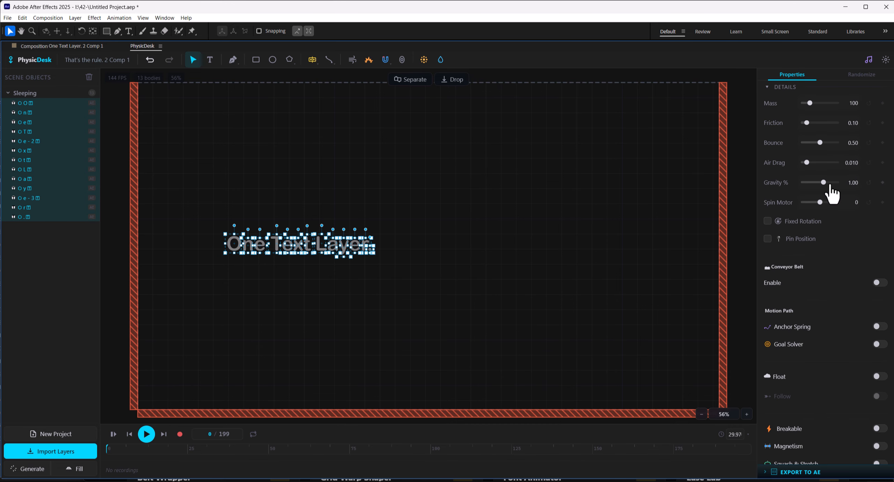
pyautogui.click(854, 182)
# Make the period Dynamic, enable its Anchor Spring, and add a click point left of the text
pyautogui.click(369, 248)
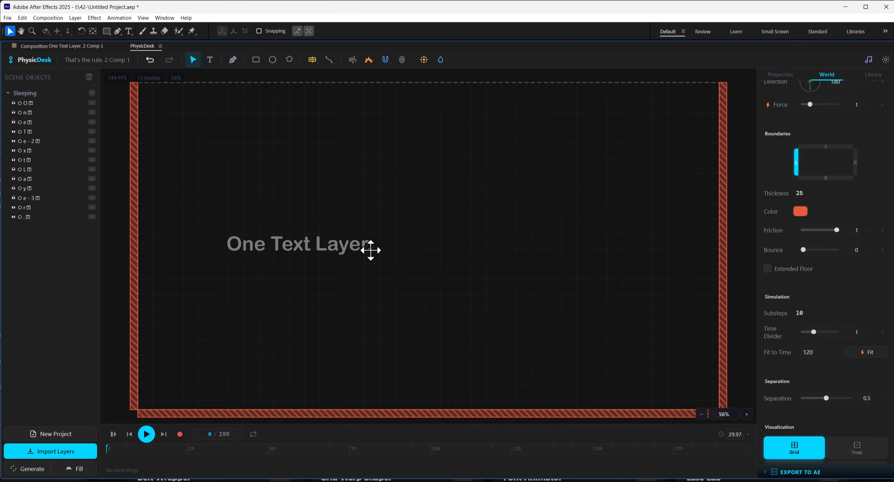
pyautogui.scroll(-5, 880, 216)
pyautogui.scroll(4, 852, 247)
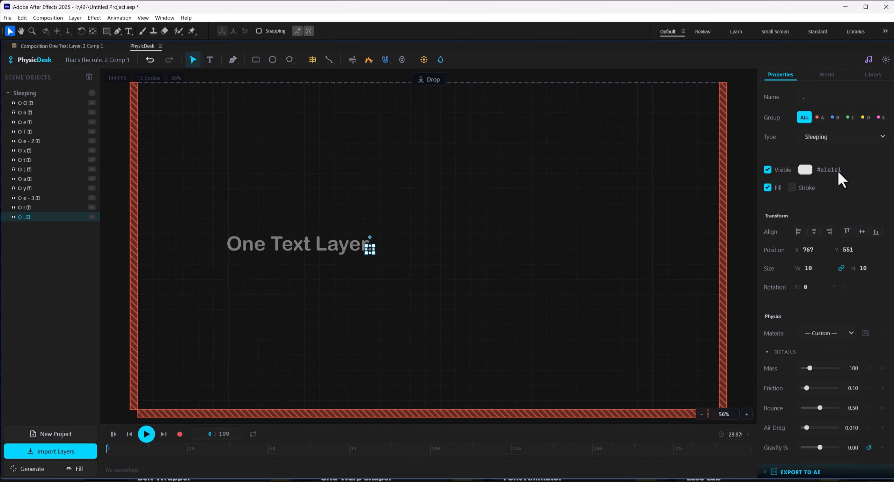
pyautogui.click(838, 136)
pyautogui.click(836, 151)
pyautogui.scroll(-3, 838, 165)
pyautogui.click(880, 333)
pyautogui.click(855, 378)
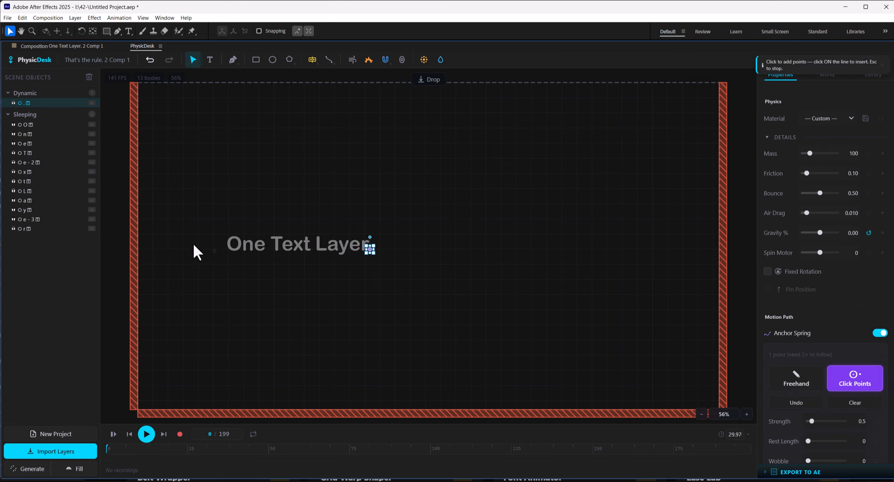
pyautogui.click(109, 244)
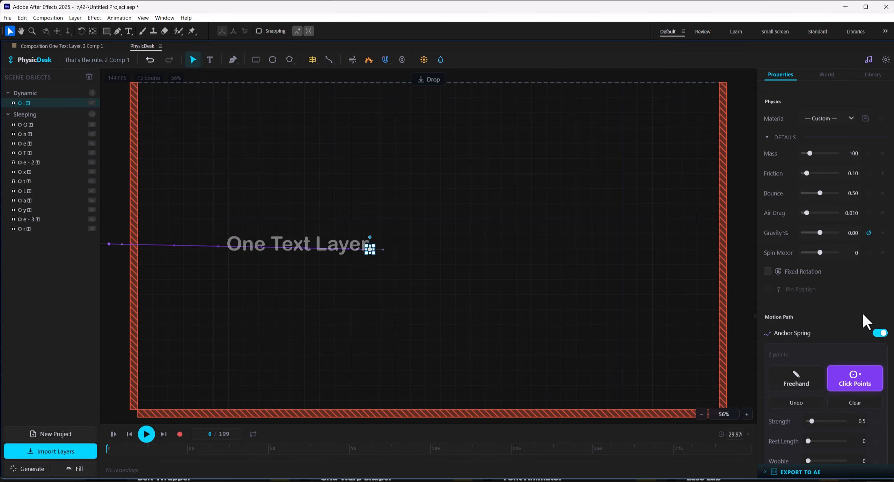
# Set the period's motion path Loop to Once
pyautogui.scroll(-4, 852, 322)
pyautogui.click(839, 378)
pyautogui.click(825, 388)
pyautogui.scroll(5, 846, 281)
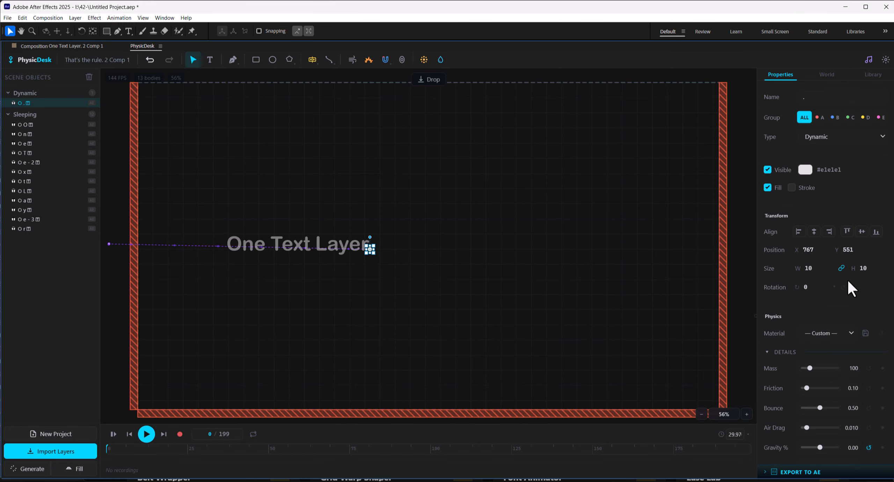
pyautogui.click(394, 233)
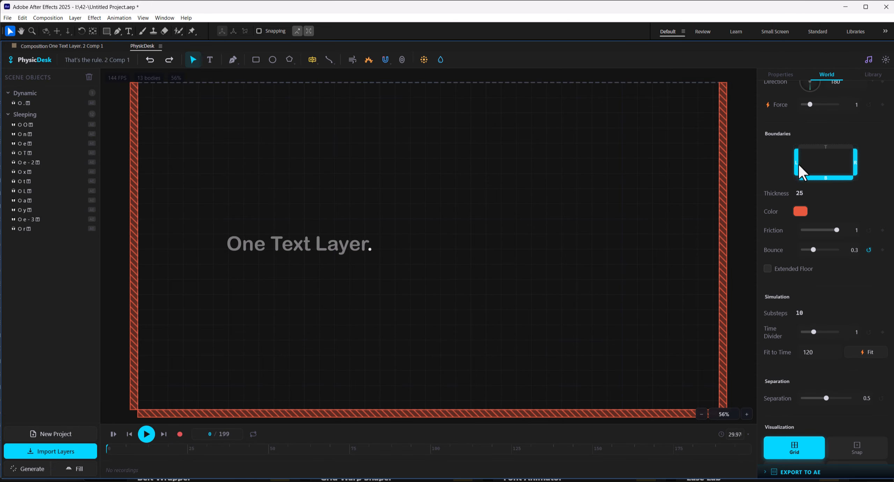
# Disable the left and bottom boundary walls, then play and rewind the simulation
pyautogui.click(798, 164)
pyautogui.click(818, 178)
pyautogui.click(147, 433)
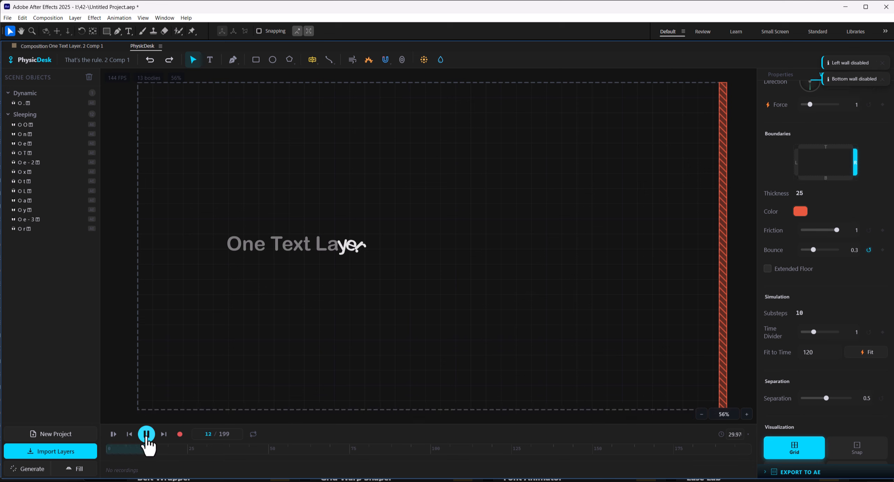
pyautogui.click(112, 434)
# Record the simulation and save the recording
pyautogui.click(370, 251)
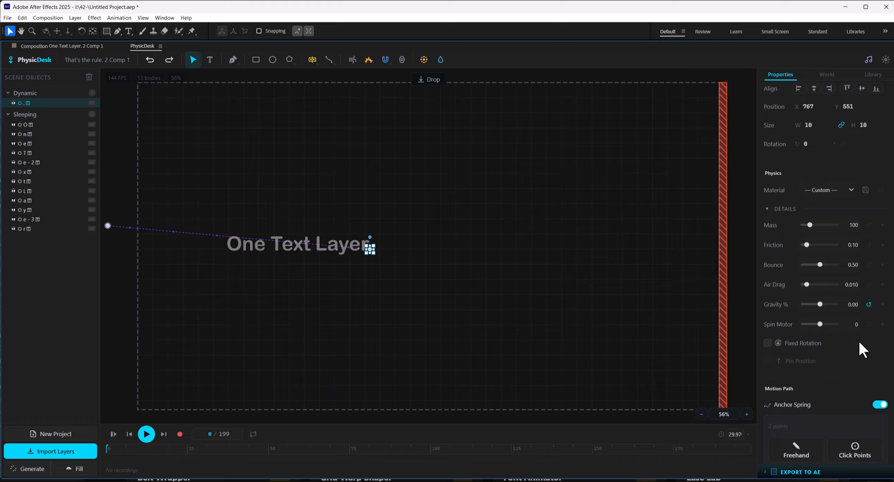
pyautogui.scroll(-6, 815, 231)
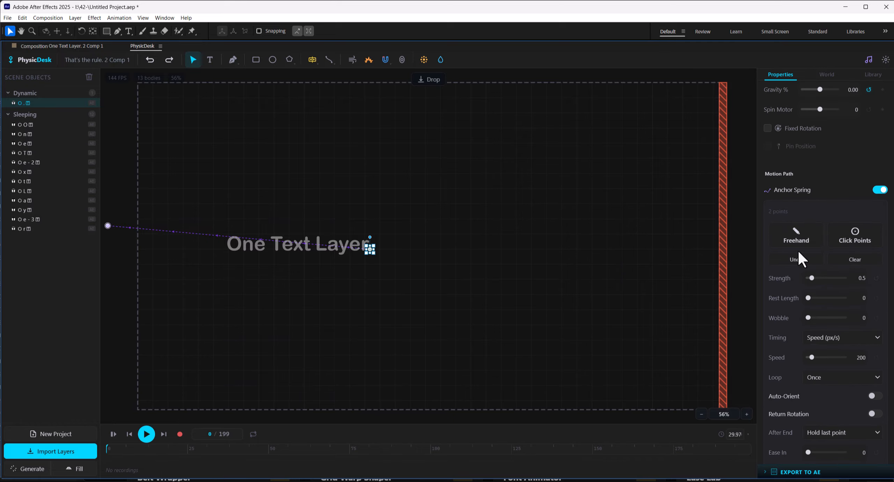
pyautogui.click(483, 252)
pyautogui.click(180, 436)
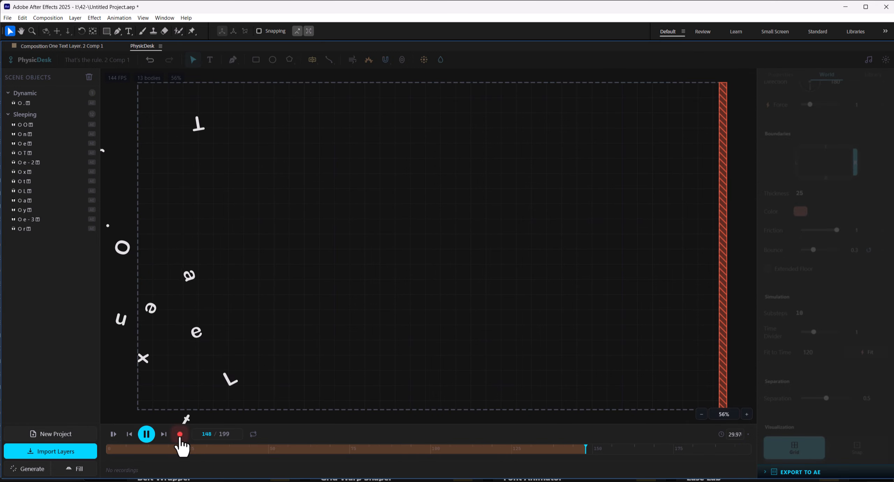
pyautogui.click(458, 407)
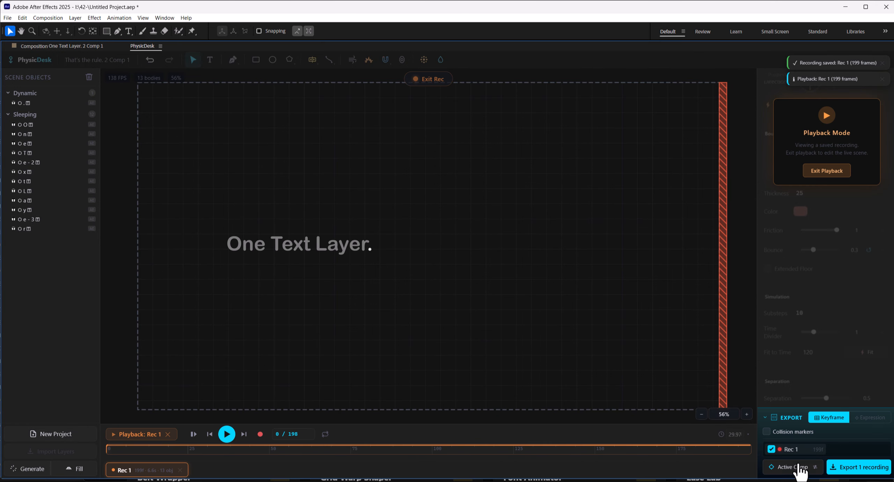
# Export the recording to the active composition and preview the simulated text animation in Comp 1
pyautogui.click(842, 468)
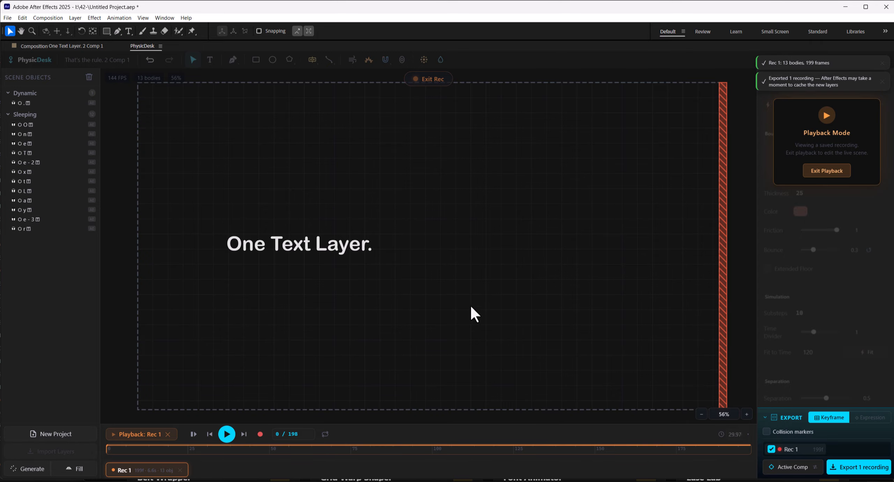
pyautogui.press('`')
pyautogui.click(199, 46)
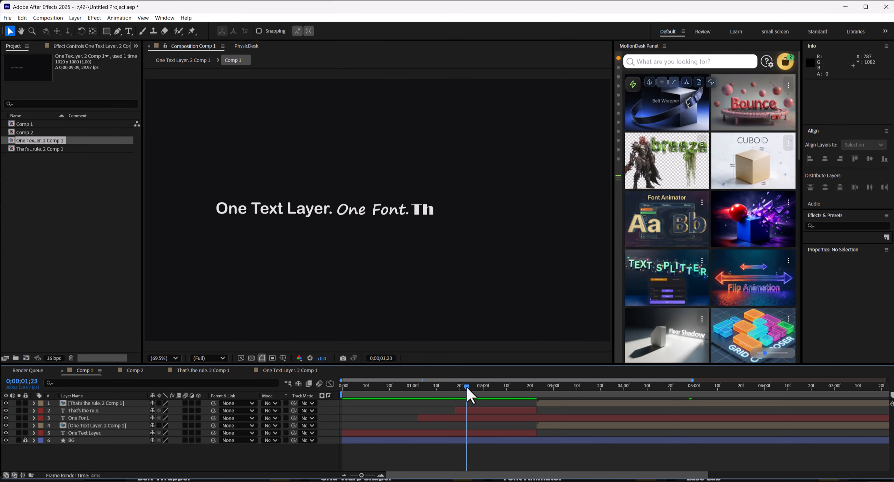
pyautogui.moveTo(467, 386); pyautogui.dragTo(584, 394)
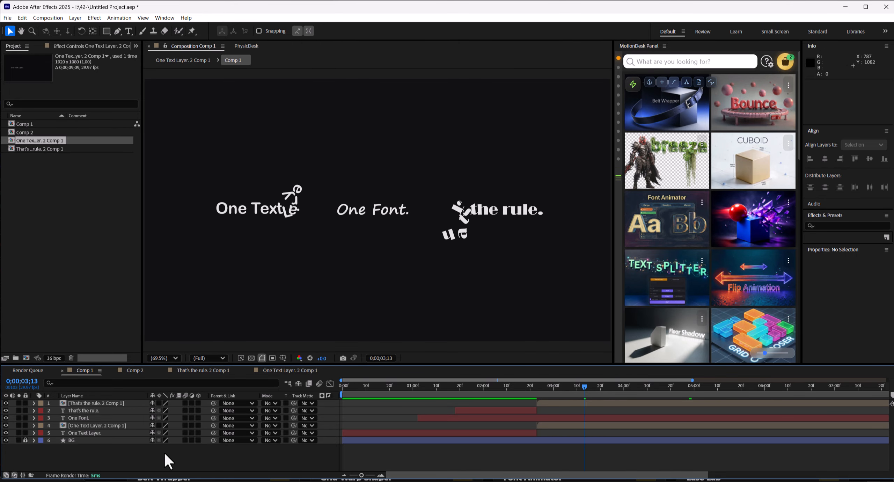
# Open Comp 2, select the Font Animator Breaks it text layer and open Font Animator on it
pyautogui.click(139, 370)
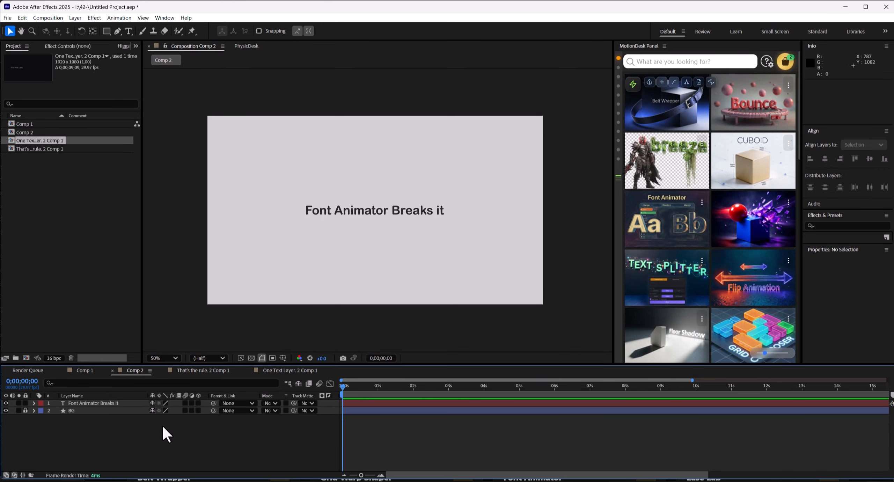
pyautogui.click(113, 404)
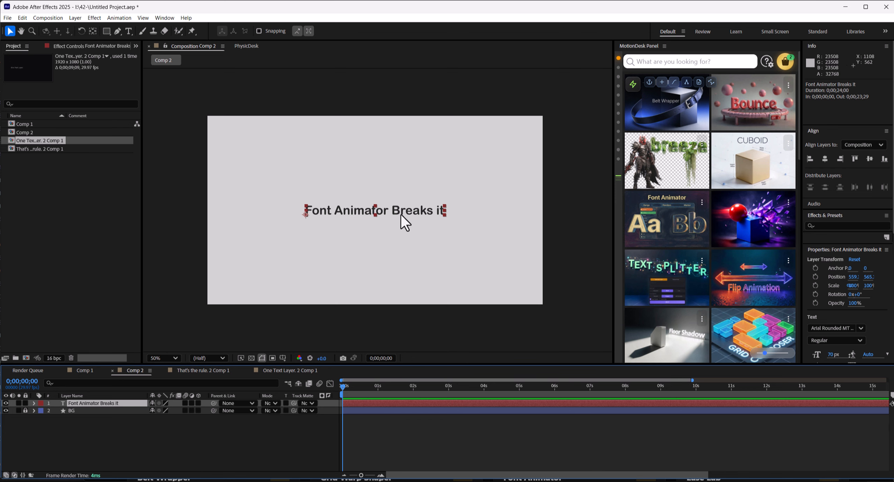
pyautogui.moveTo(683, 216)
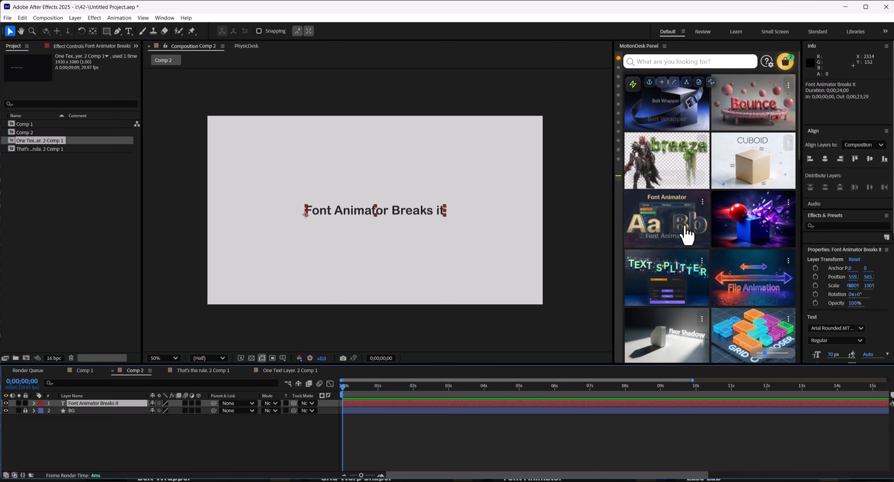
pyautogui.click(675, 233)
pyautogui.moveTo(308, 214)
pyautogui.mouseDown()
pyautogui.moveTo(543, 130)
pyautogui.moveTo(575, 134)
pyautogui.moveTo(653, 119)
pyautogui.mouseUp()
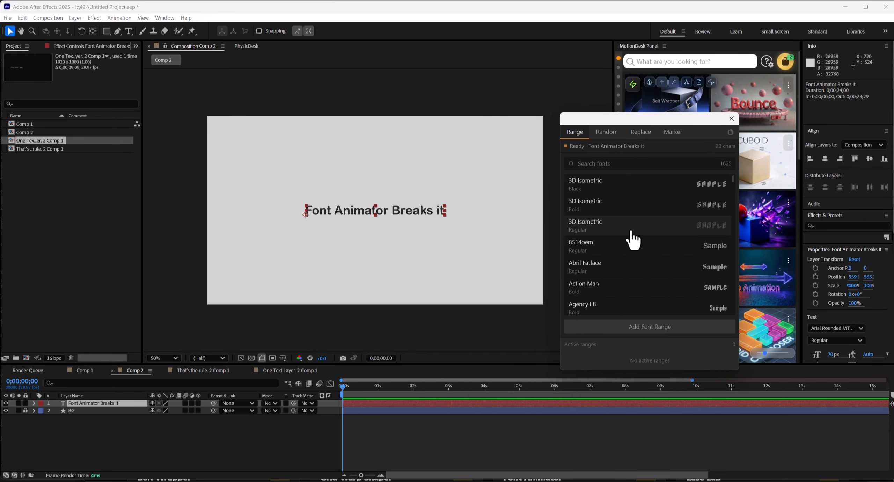
# Add three Abril Fatface Regular font ranges to the text layer
pyautogui.click(616, 272)
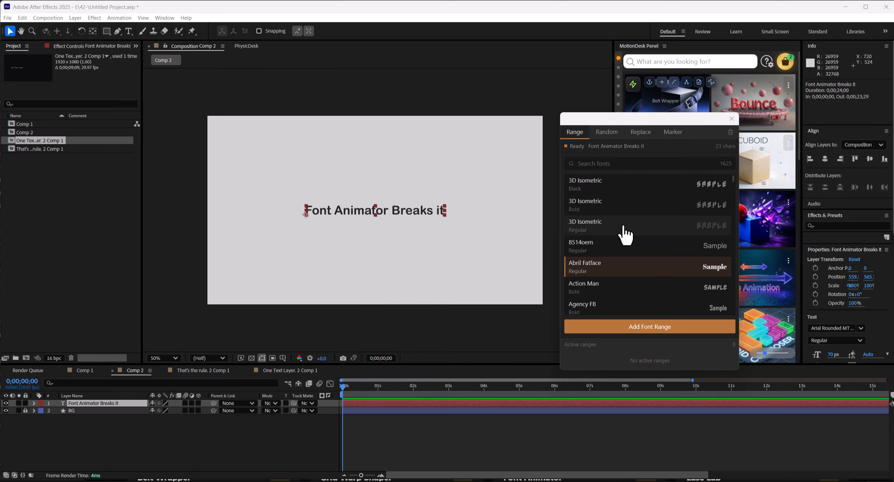
pyautogui.click(650, 332)
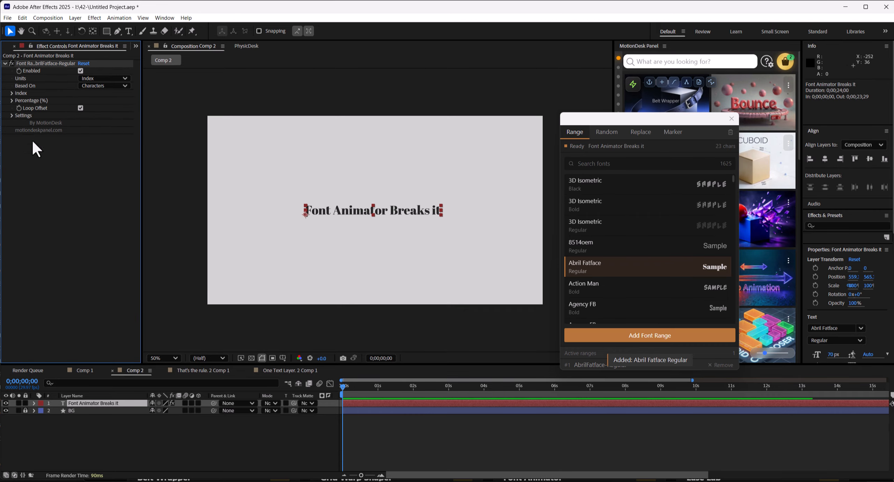
pyautogui.click(653, 336)
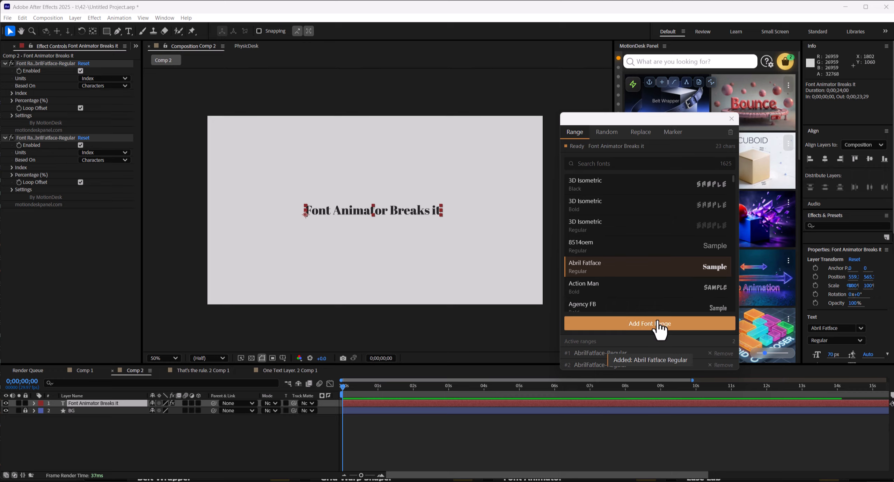
pyautogui.click(658, 322)
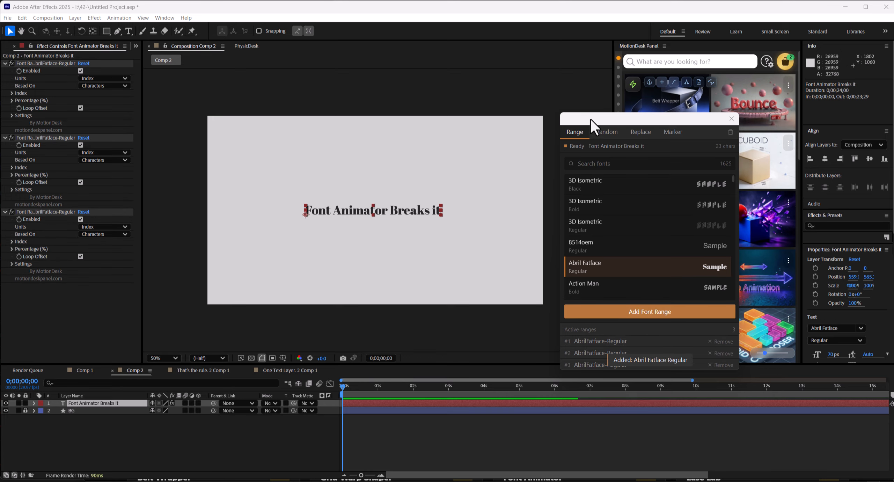
pyautogui.moveTo(590, 118); pyautogui.dragTo(718, 104)
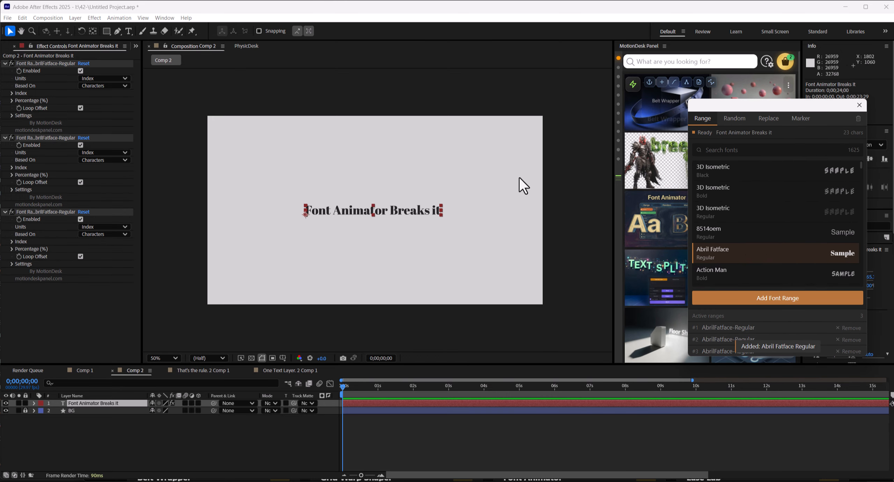
# Disable the second and third font ranges
pyautogui.click(87, 300)
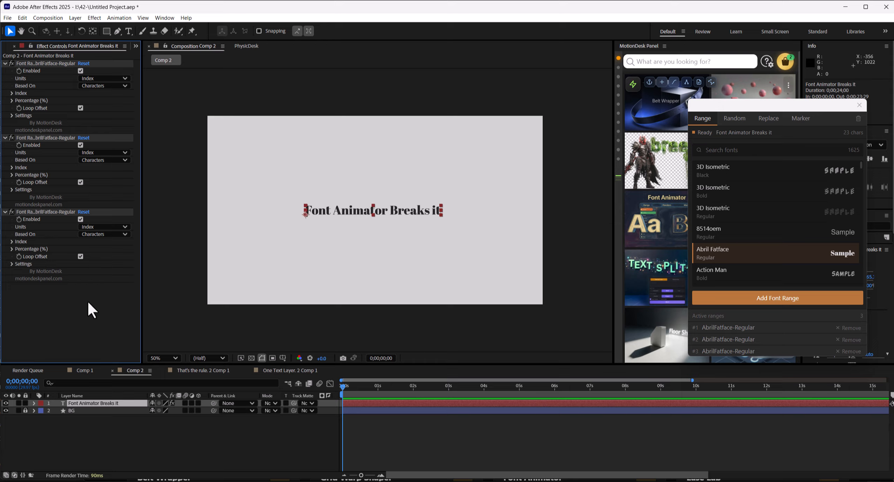
pyautogui.click(81, 219)
pyautogui.click(81, 144)
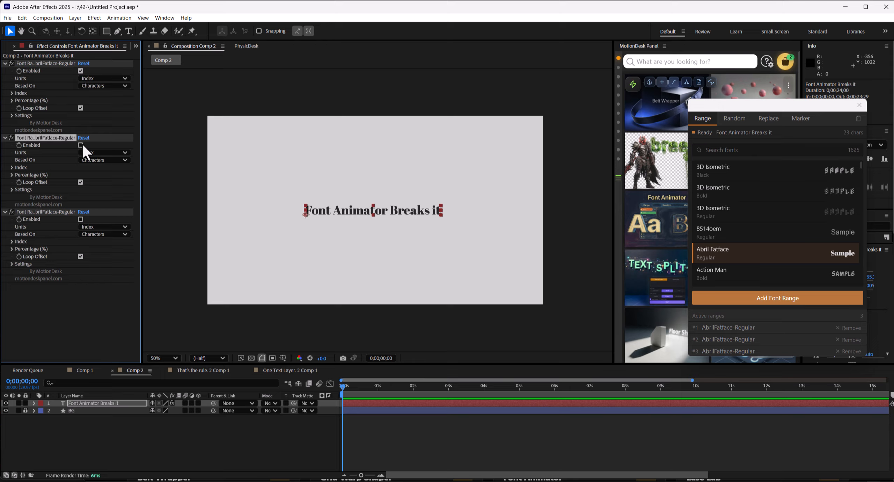
# Set the first font range's Units to Percentage and its End Range to 15%
pyautogui.click(101, 79)
pyautogui.click(101, 96)
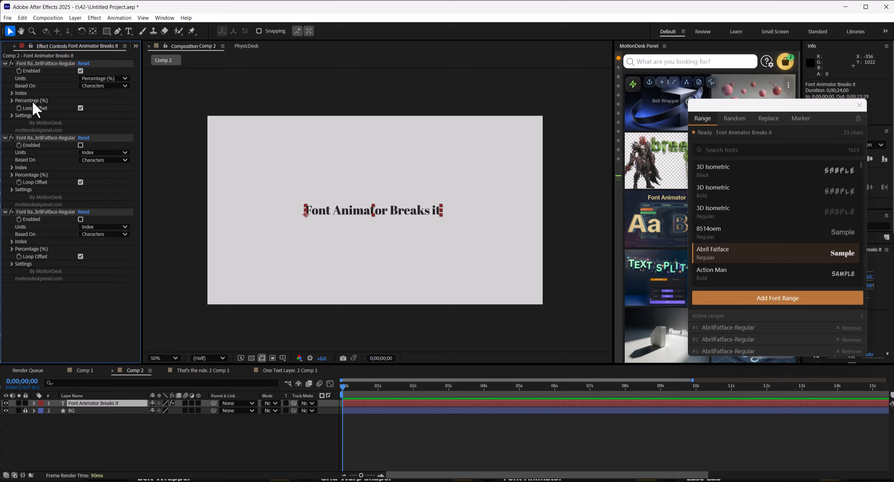
pyautogui.click(12, 100)
pyautogui.moveTo(83, 116); pyautogui.dragTo(75, 113)
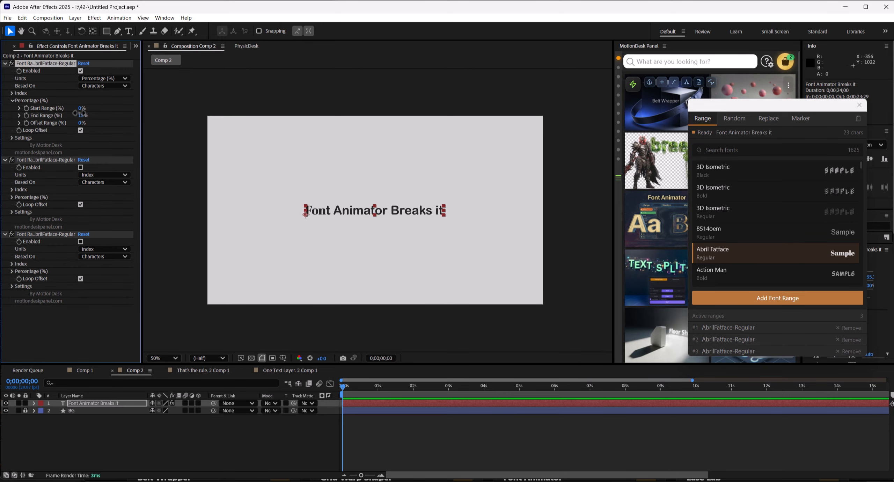
pyautogui.press('/')
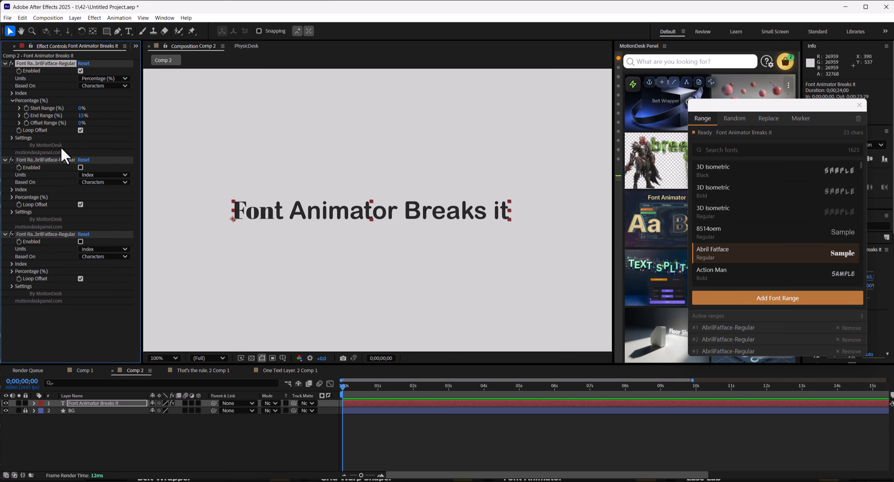
# Apply a pinkish-red font color to the first font range
pyautogui.click(11, 137)
pyautogui.click(82, 183)
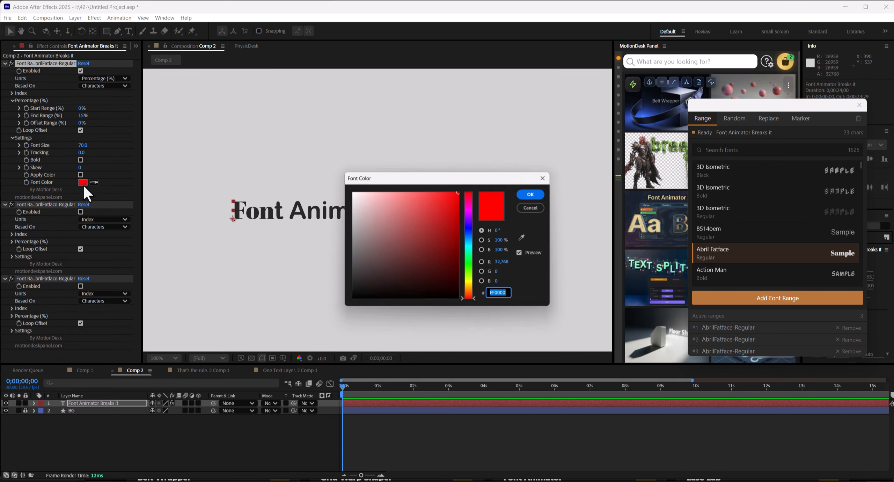
pyautogui.moveTo(472, 238); pyautogui.dragTo(471, 199)
pyautogui.click(542, 192)
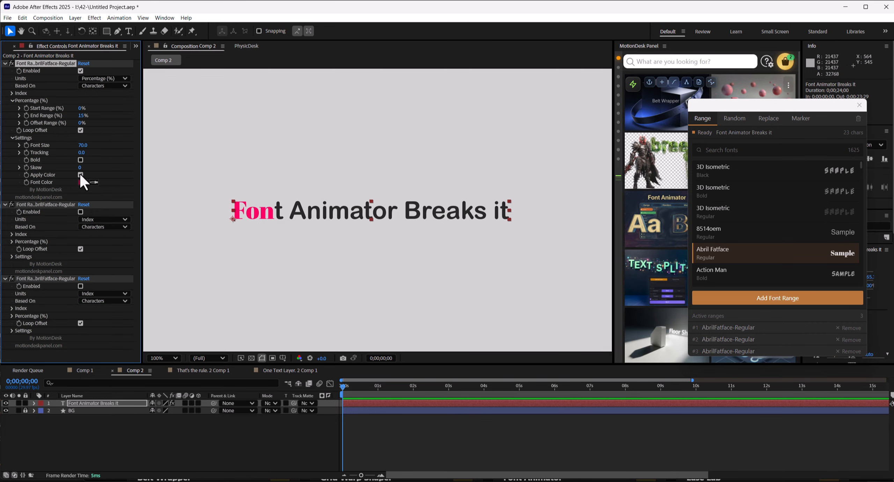
# Turn off Loop Offset and keyframe the first range's Offset Range to reach 103% at about one second, then preview
pyautogui.moveTo(87, 125)
pyautogui.mouseDown()
pyautogui.moveTo(149, 128)
pyautogui.moveTo(83, 122)
pyautogui.mouseUp()
pyautogui.click(80, 130)
pyautogui.moveTo(359, 389); pyautogui.dragTo(381, 390)
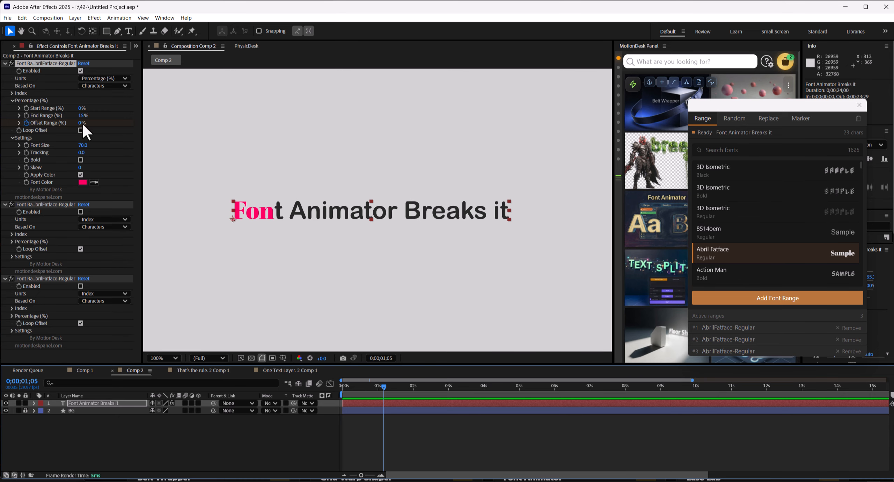
pyautogui.moveTo(83, 123); pyautogui.dragTo(125, 124)
pyautogui.press('space')
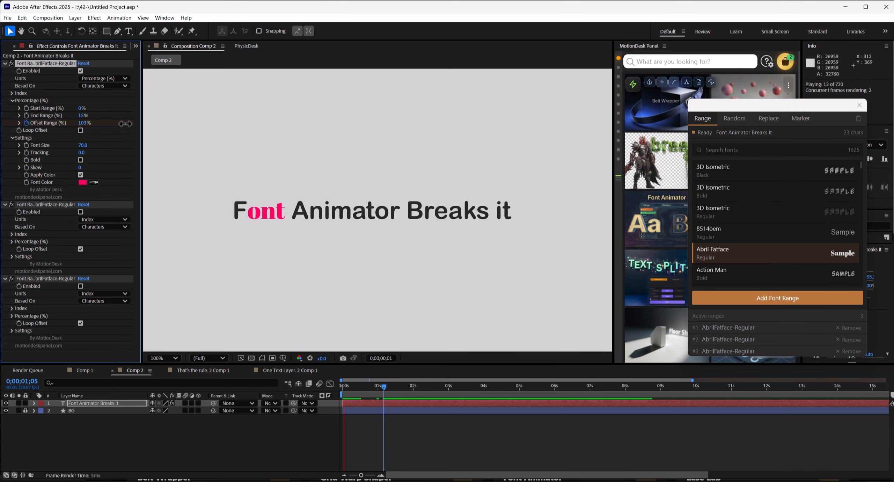
pyautogui.press('space')
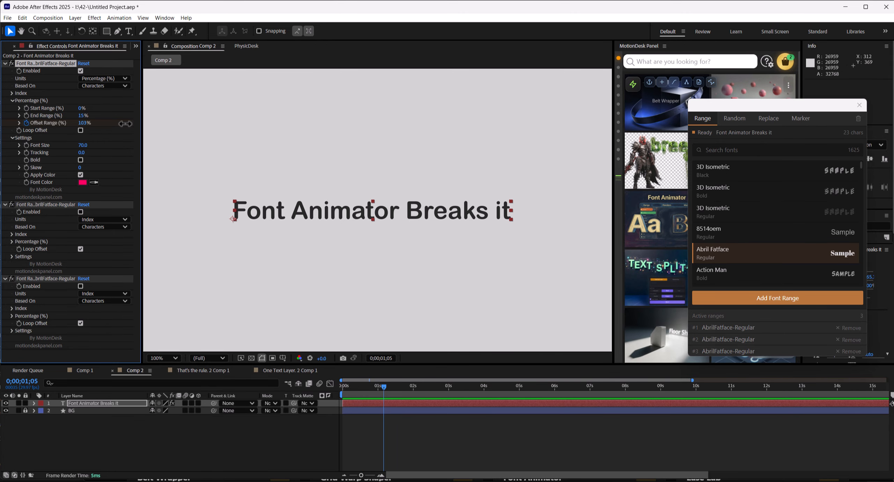
# Enable the second font range and set its Units to Percentage
pyautogui.moveTo(377, 393)
pyautogui.mouseDown()
pyautogui.moveTo(348, 390)
pyautogui.moveTo(368, 392)
pyautogui.mouseUp()
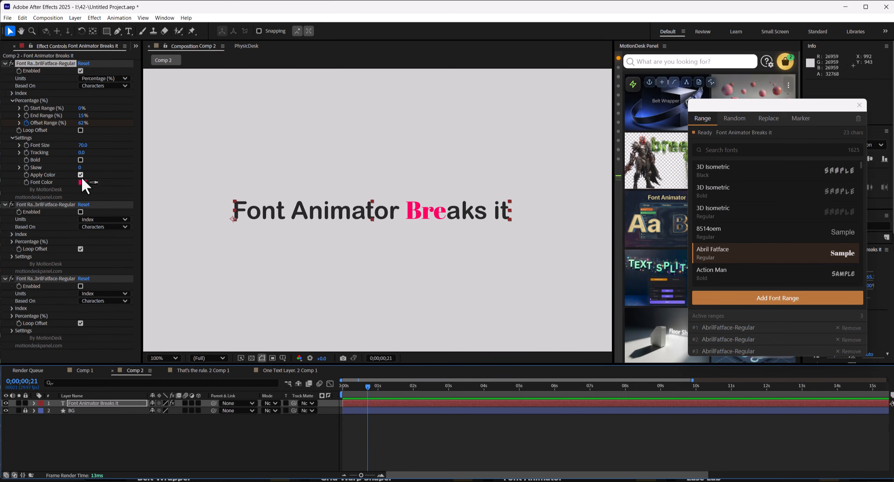
pyautogui.click(80, 212)
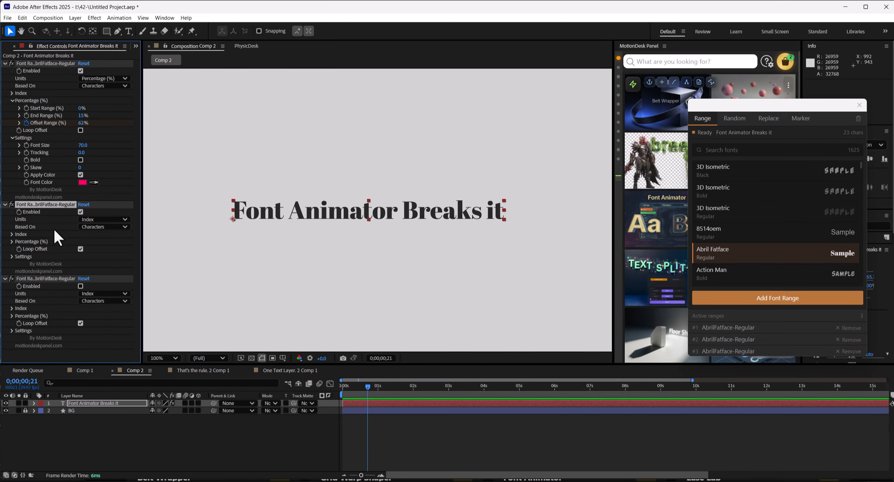
pyautogui.click(100, 219)
pyautogui.click(98, 237)
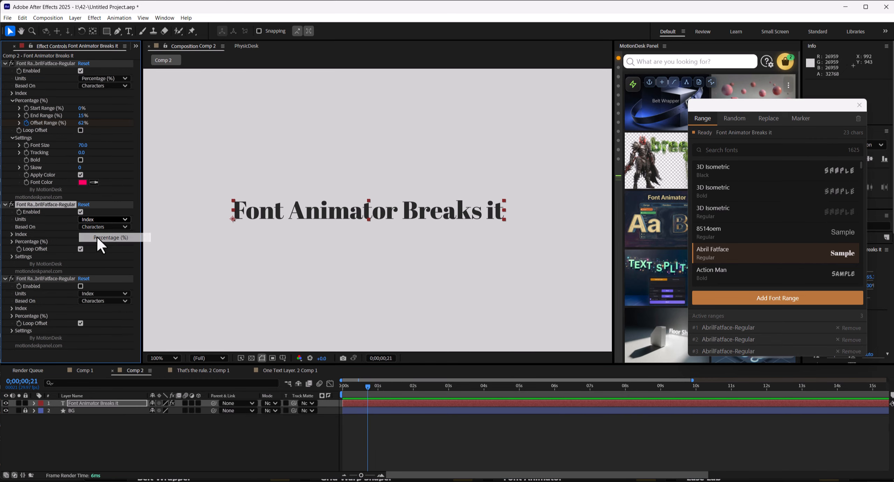
pyautogui.click(12, 242)
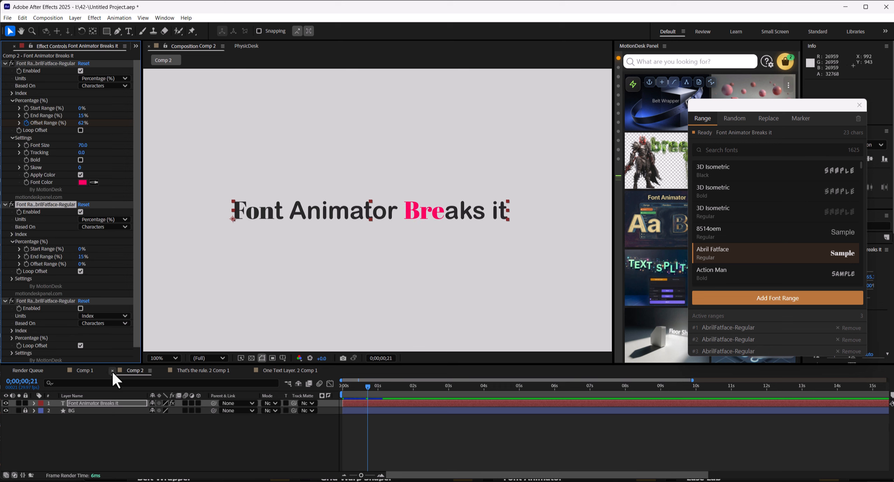
# Keyframe the second range's Offset Range so it reaches 61% at about one second
pyautogui.click(122, 403)
pyautogui.press('u')
pyautogui.click(349, 388)
pyautogui.click(390, 386)
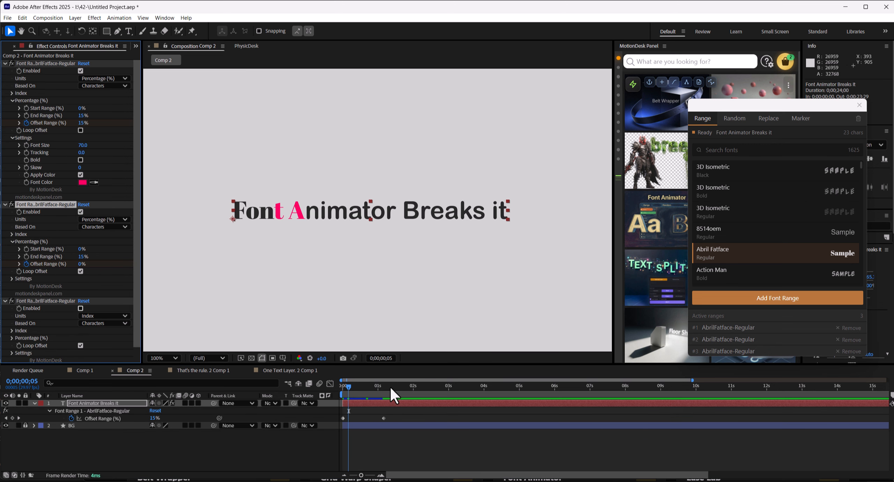
pyautogui.moveTo(83, 264); pyautogui.dragTo(119, 264)
pyautogui.click(402, 440)
pyautogui.moveTo(393, 387); pyautogui.dragTo(374, 388)
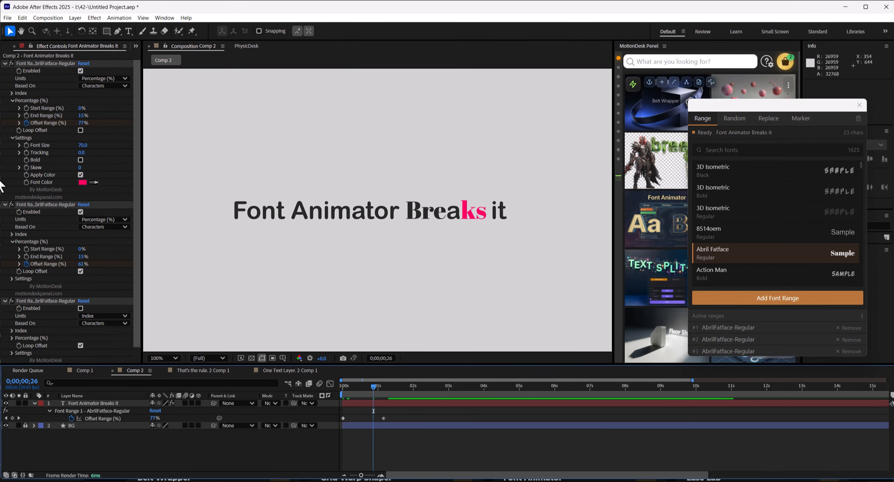
# Enable Apply Color on the second font range and set its font color to blue 0079FF
pyautogui.click(24, 279)
pyautogui.click(83, 323)
pyautogui.moveTo(472, 175); pyautogui.dragTo(531, 258)
pyautogui.click(602, 274)
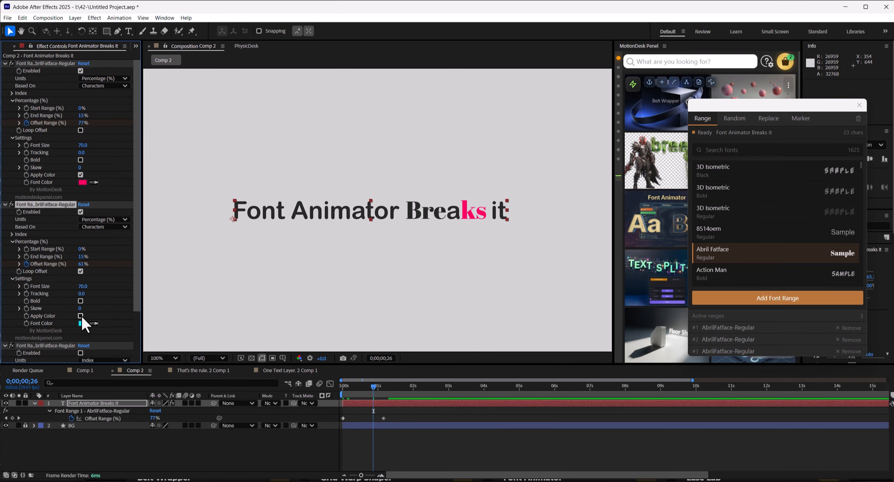
pyautogui.click(80, 315)
pyautogui.click(82, 323)
pyautogui.click(471, 237)
pyautogui.moveTo(468, 178); pyautogui.dragTo(649, 233)
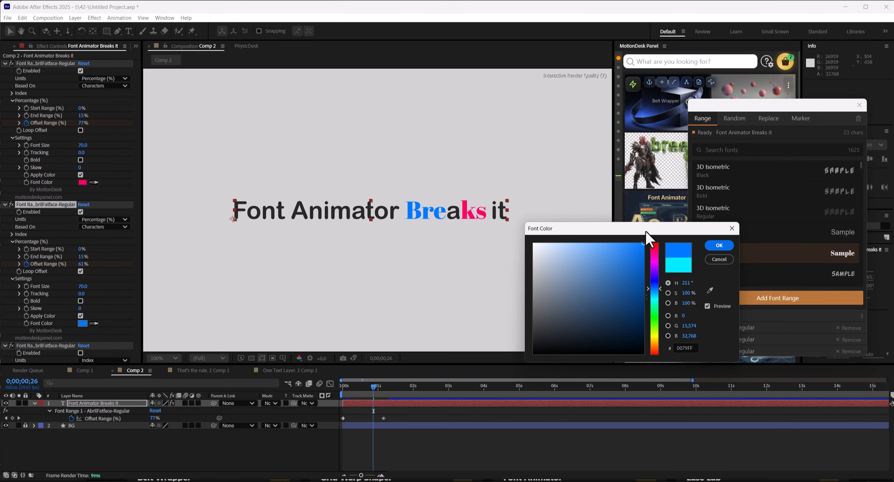
pyautogui.click(719, 245)
# Review the two ranges' Offset Range keyframes on the timeline and scroll to the third font range
pyautogui.click(383, 418)
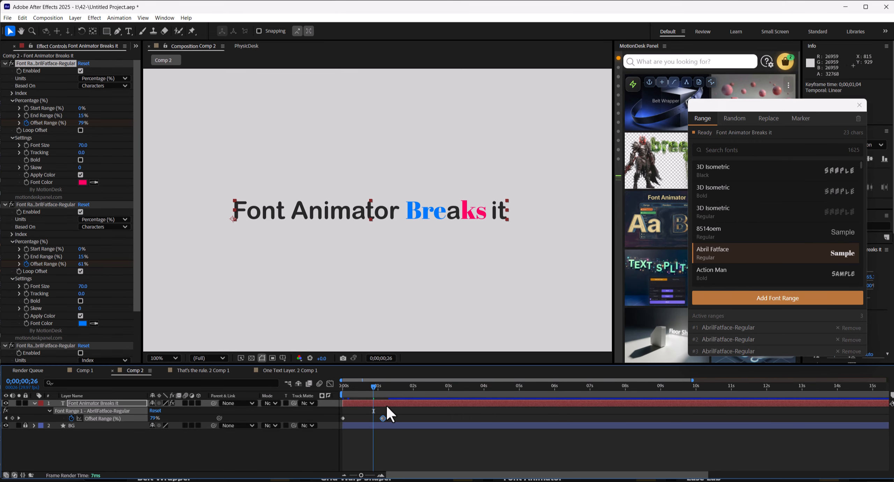
pyautogui.click(386, 404)
pyautogui.press('u')
pyautogui.moveTo(349, 387); pyautogui.dragTo(370, 391)
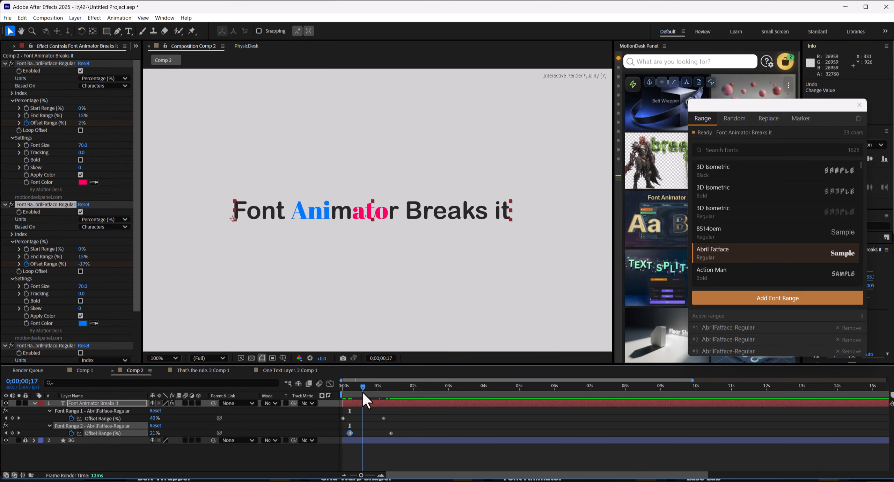
pyautogui.scroll(-3, 86, 264)
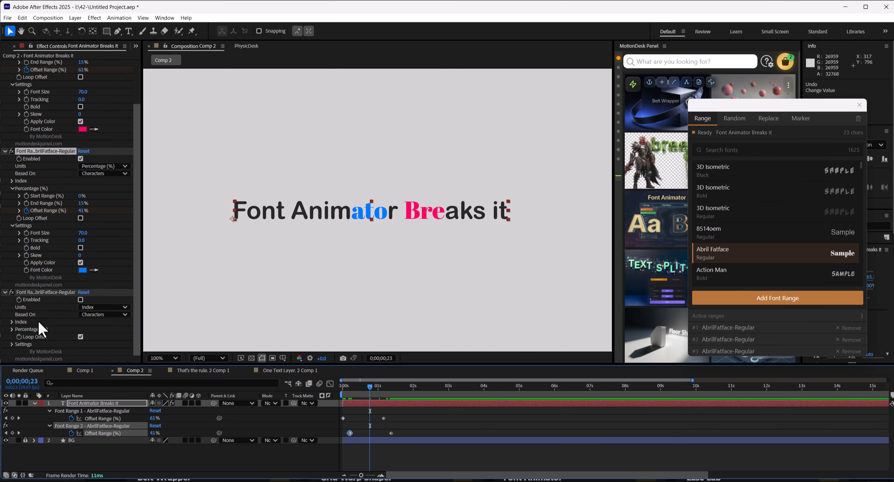
# Set the third font range's Units to Percentage and bring its Start and End Range to 0%
pyautogui.click(104, 308)
pyautogui.click(105, 325)
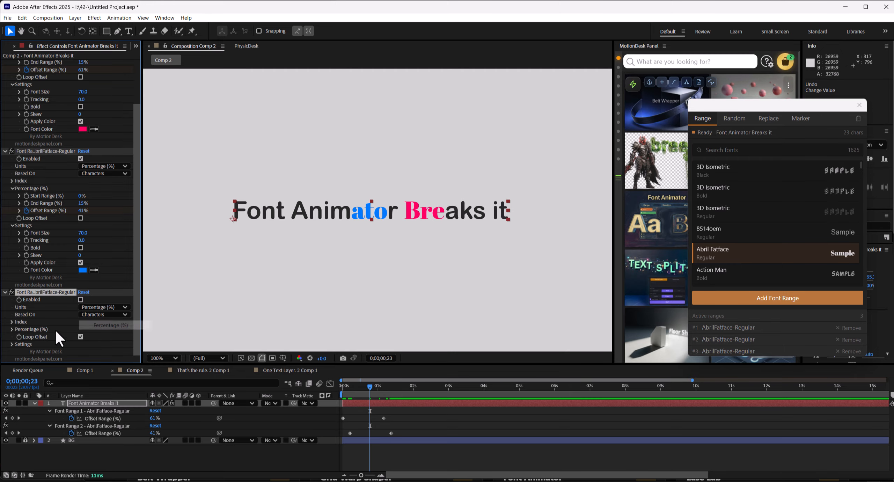
pyautogui.moveTo(80, 315); pyautogui.dragTo(92, 313)
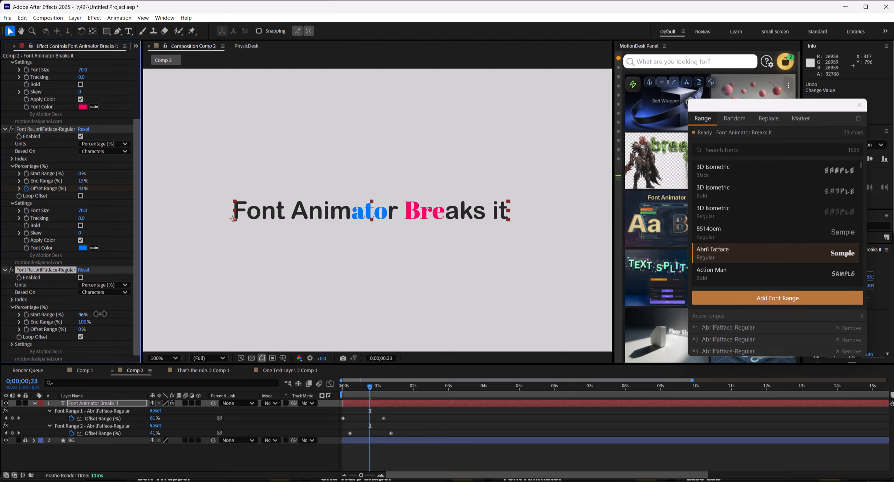
pyautogui.moveTo(82, 315); pyautogui.dragTo(31, 322)
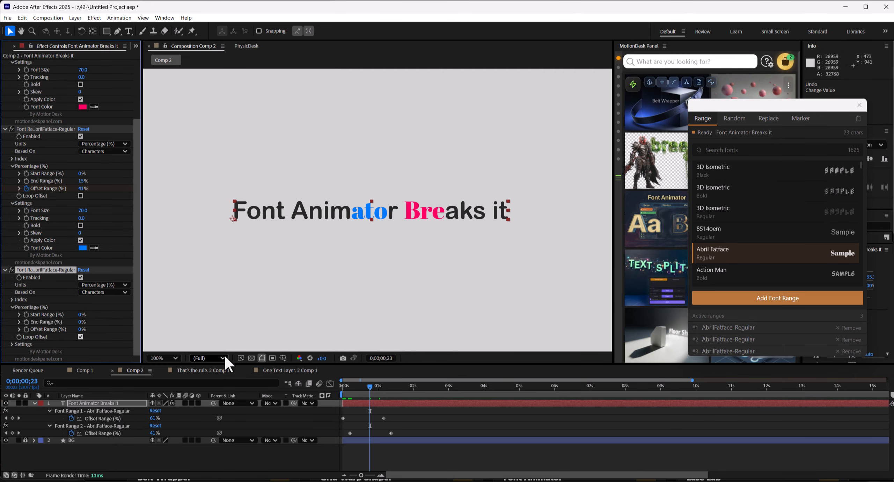
# Keyframe the third range's End Range from 0% to 100% at about 1;16 and preview the animation
pyautogui.click(26, 321)
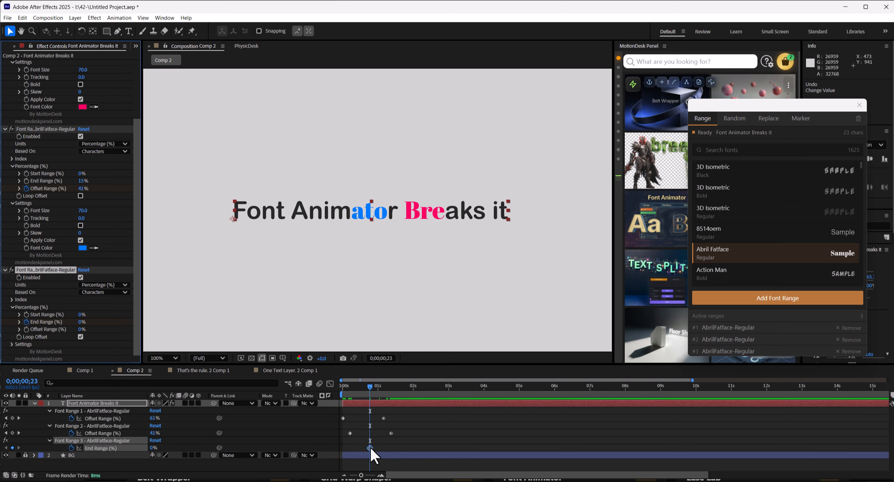
pyautogui.moveTo(345, 448); pyautogui.dragTo(357, 449)
pyautogui.click(398, 386)
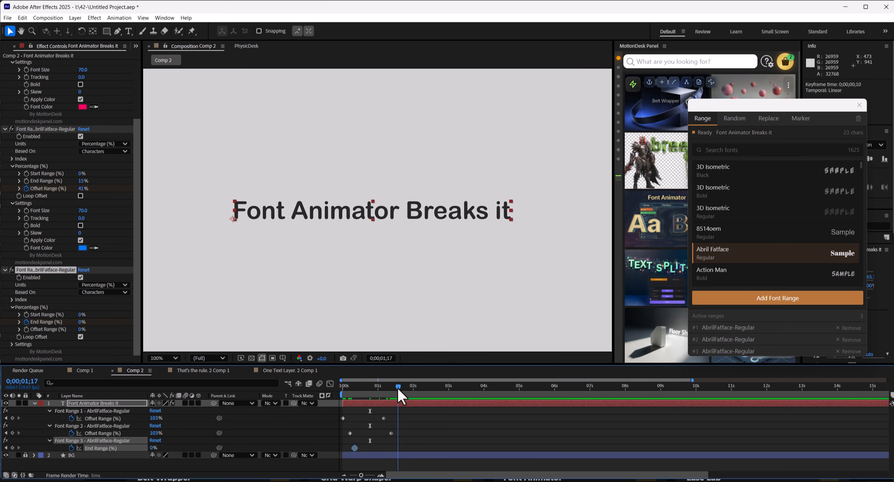
pyautogui.moveTo(154, 449); pyautogui.dragTo(397, 401)
pyautogui.press('space')
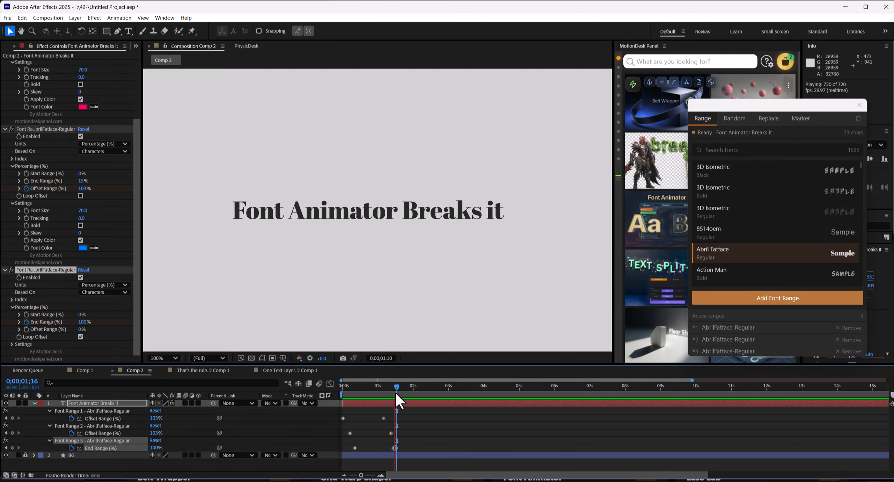
pyautogui.press('space')
# Split the Font Animator Breaks it text layer at about 2;10
pyautogui.click(34, 403)
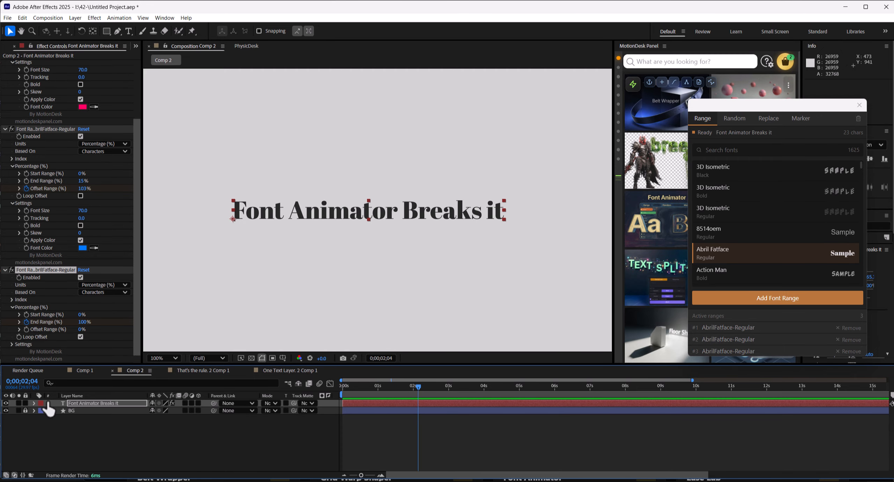
pyautogui.click(119, 403)
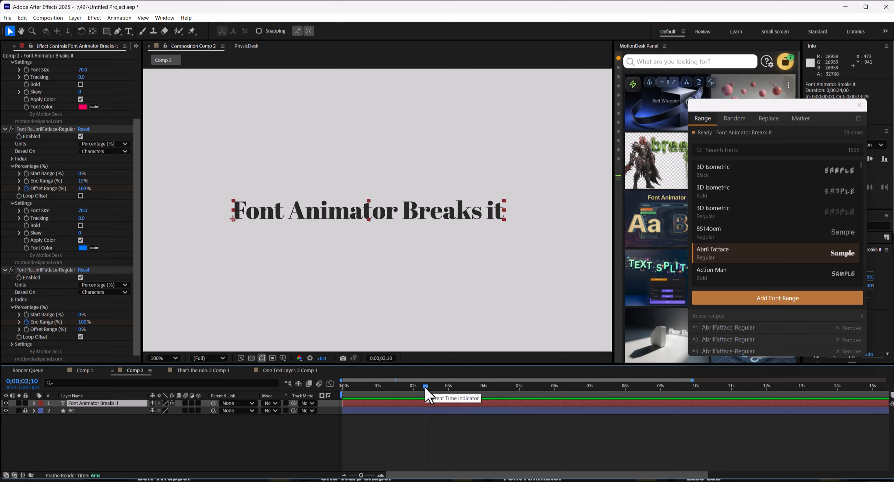
pyautogui.hotkey('ctrl', 'shift', 'd')
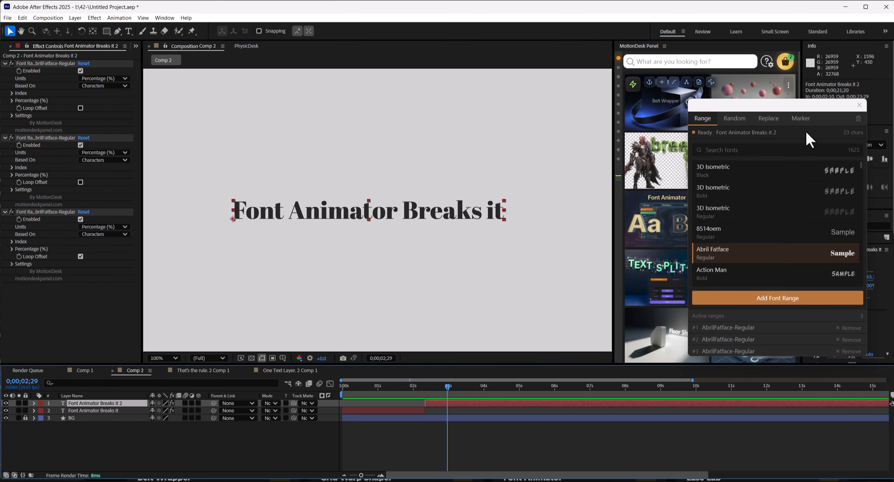
# Remove all three active font ranges from the split-off second text layer
pyautogui.moveTo(802, 110); pyautogui.dragTo(665, 47)
pyautogui.click(717, 265)
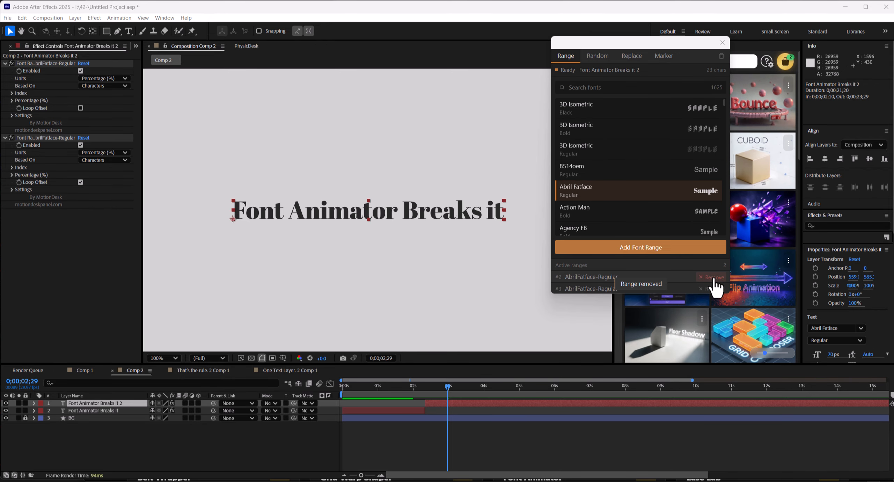
pyautogui.click(715, 284)
pyautogui.click(714, 298)
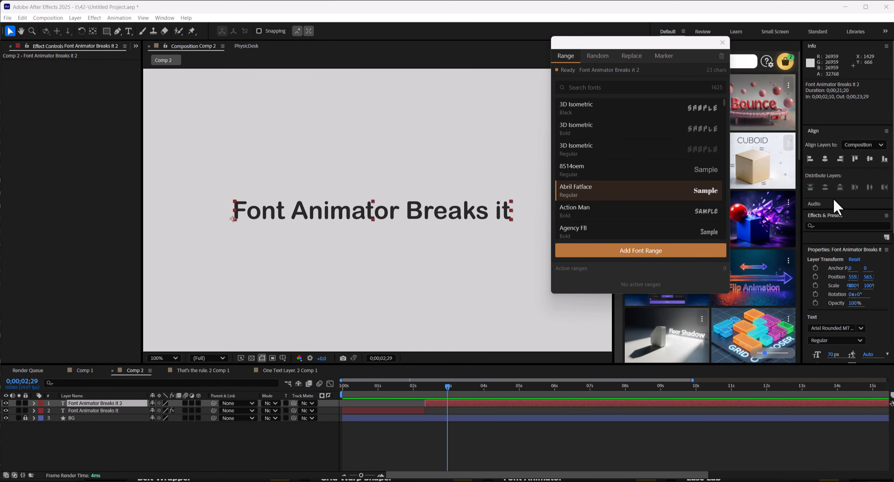
# Set the split-off text layer's font to Abril Fatface
pyautogui.scroll(-5, 846, 201)
pyautogui.click(850, 199)
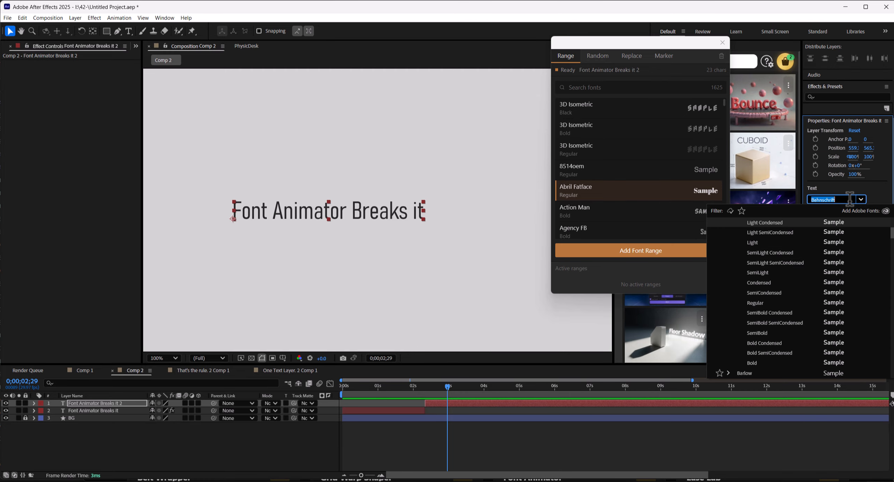
pyautogui.write('a')
pyautogui.press('Return')
pyautogui.click(465, 441)
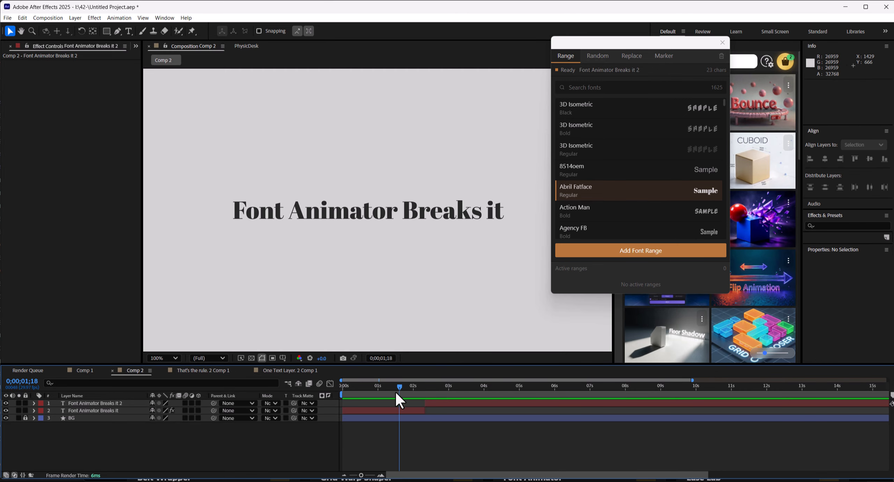
# Set up a Find replacement of "Font Animator Breaks it" with "Four tools, One Layer" on the split-off layer
pyautogui.moveTo(431, 392); pyautogui.dragTo(373, 398)
pyautogui.click(384, 410)
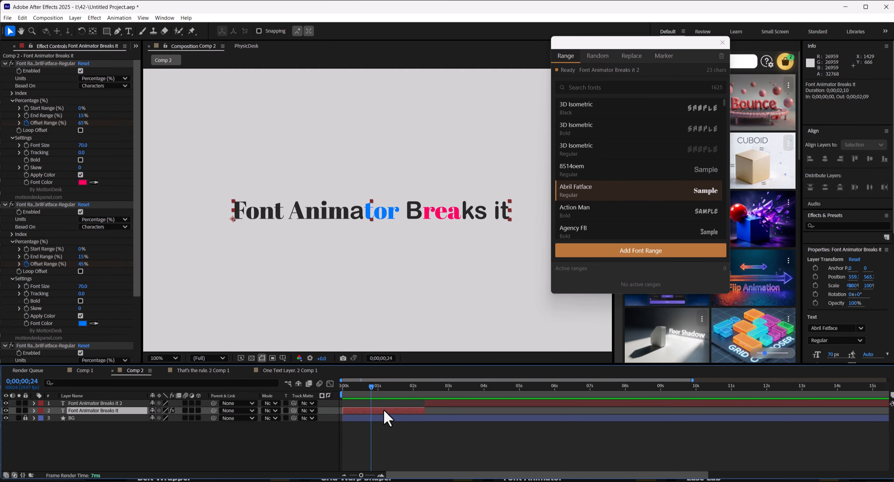
pyautogui.click(454, 402)
pyautogui.click(452, 387)
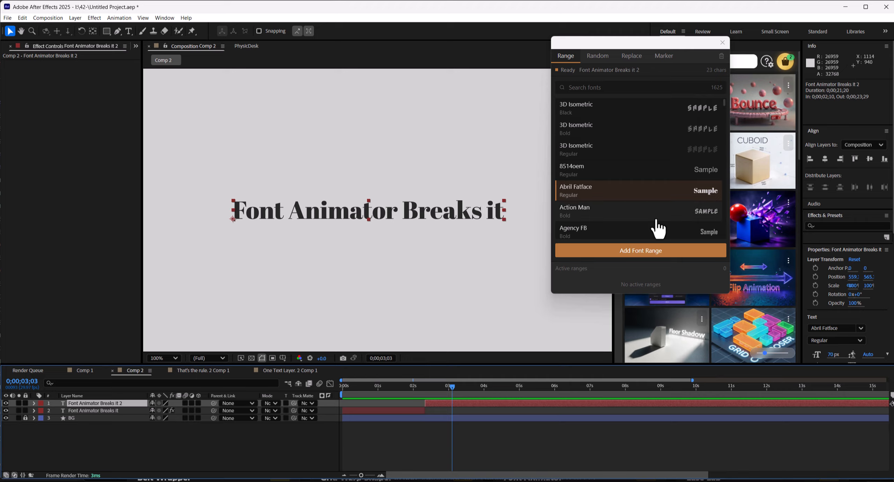
pyautogui.click(629, 61)
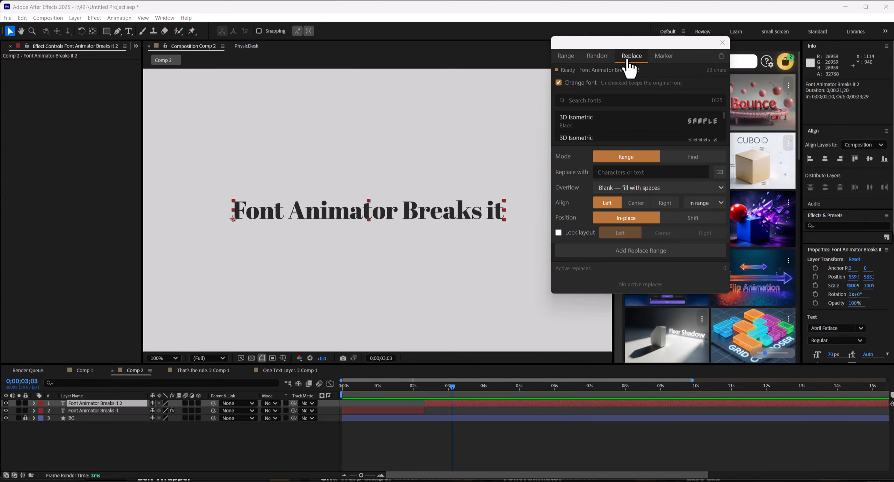
pyautogui.click(696, 158)
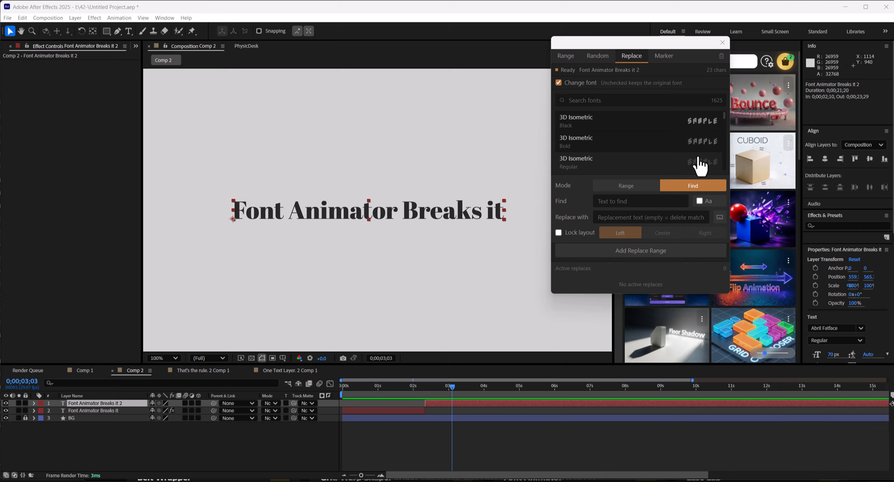
pyautogui.doubleClick(119, 402)
pyautogui.hotkey('ctrl', 'c')
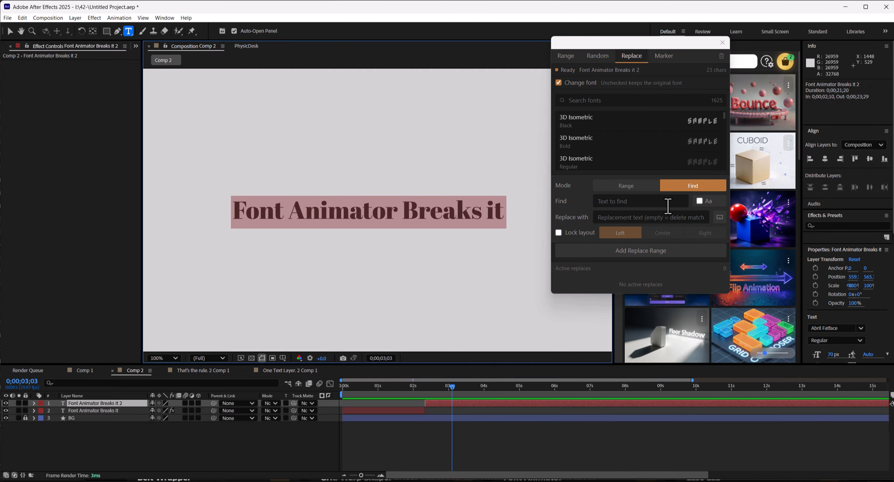
pyautogui.click(629, 201)
pyautogui.hotkey('ctrl', 'v')
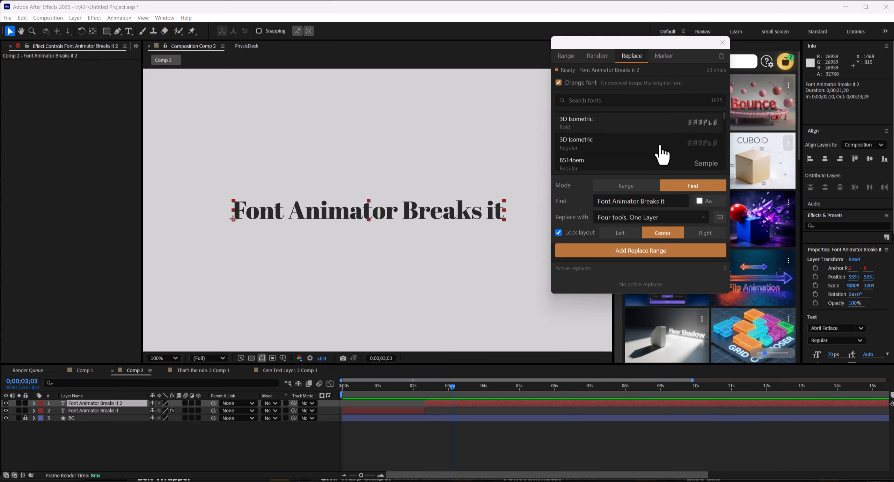
# Choose Aharoni Bold as the replacement font and add the Replace range
pyautogui.scroll(-3, 660, 147)
pyautogui.click(660, 135)
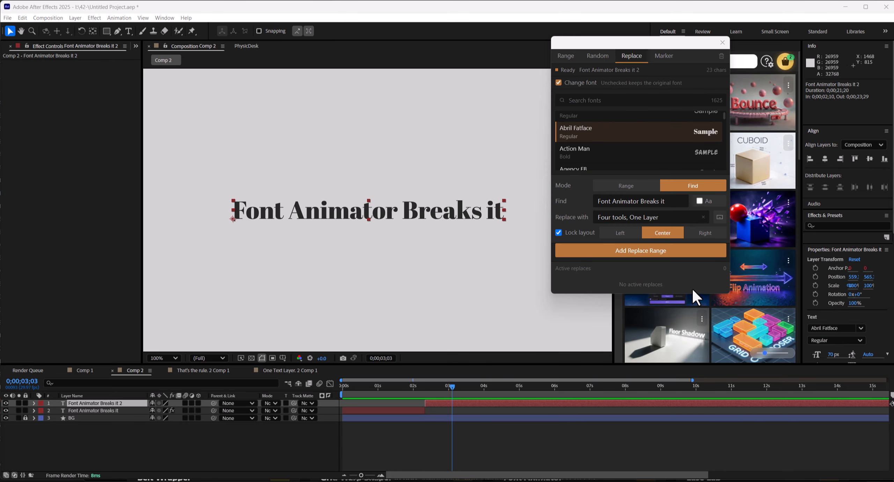
pyautogui.moveTo(694, 296); pyautogui.dragTo(697, 383)
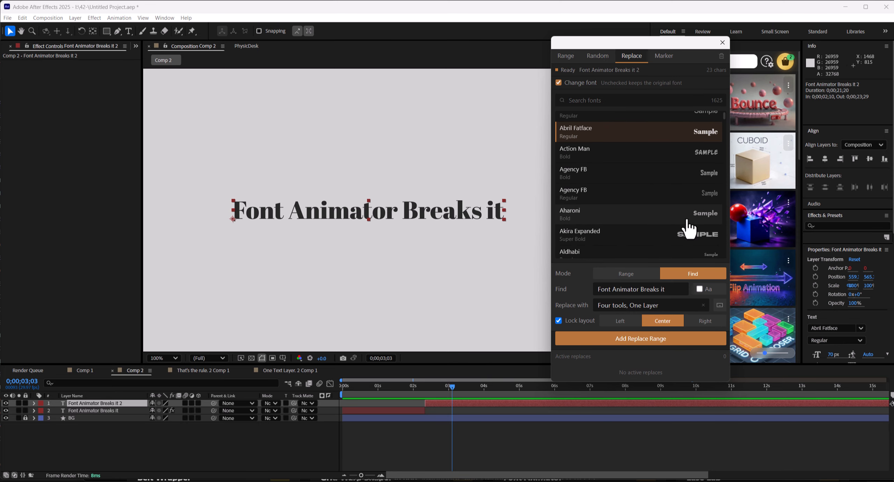
pyautogui.click(654, 225)
pyautogui.click(672, 345)
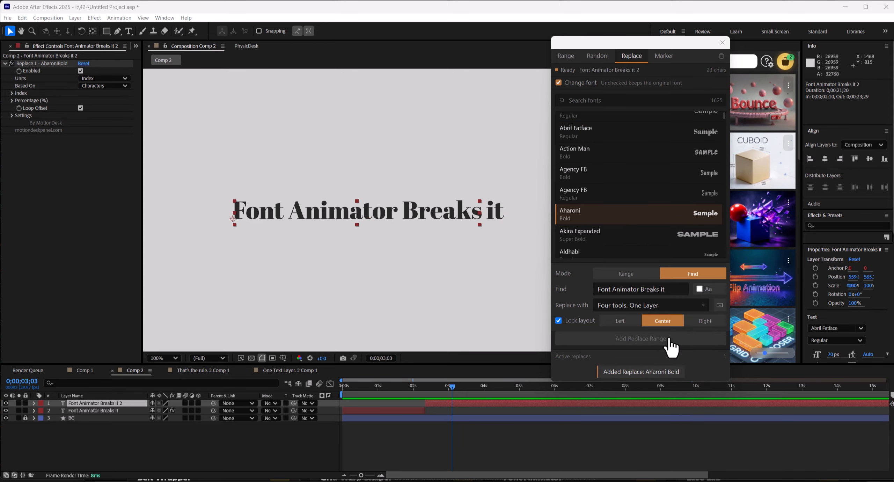
# Set the Replace range's Units to Percentage and its End Range to 0%
pyautogui.click(103, 78)
pyautogui.click(104, 100)
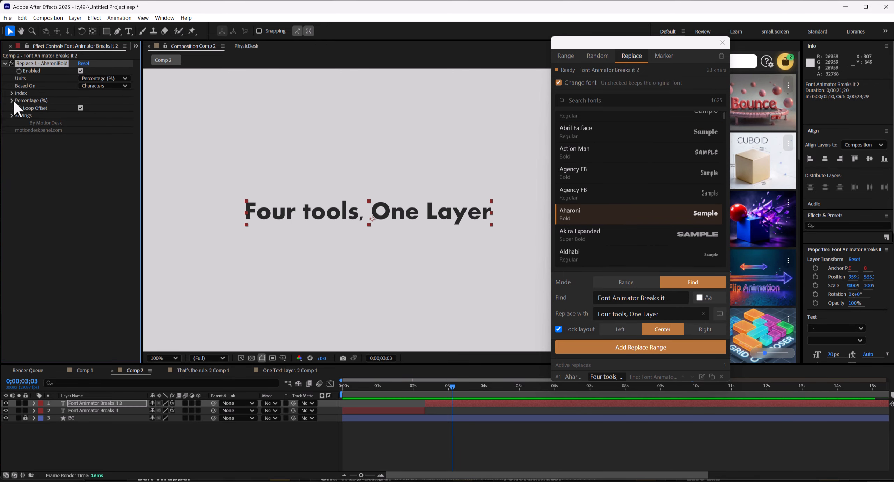
pyautogui.click(12, 100)
pyautogui.moveTo(84, 115); pyautogui.dragTo(53, 118)
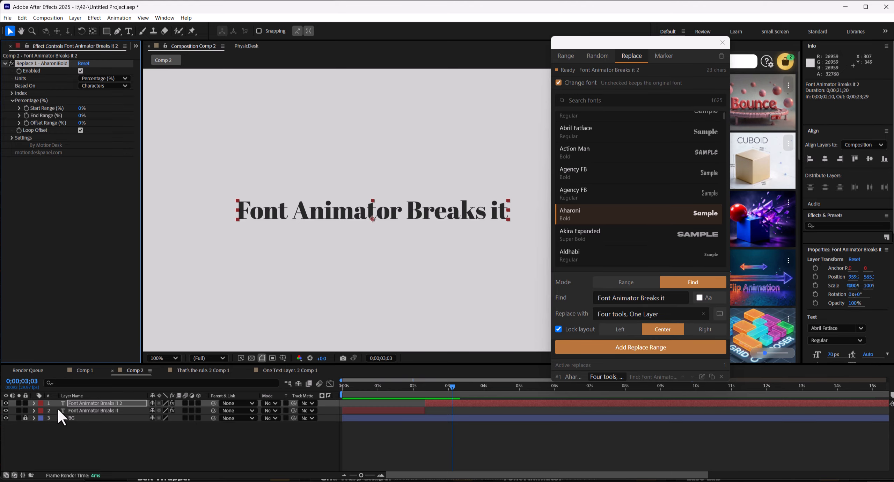
# Keyframe the Replace range's End Range to 100% near four seconds and move its first keyframe to the layer start
pyautogui.click(443, 387)
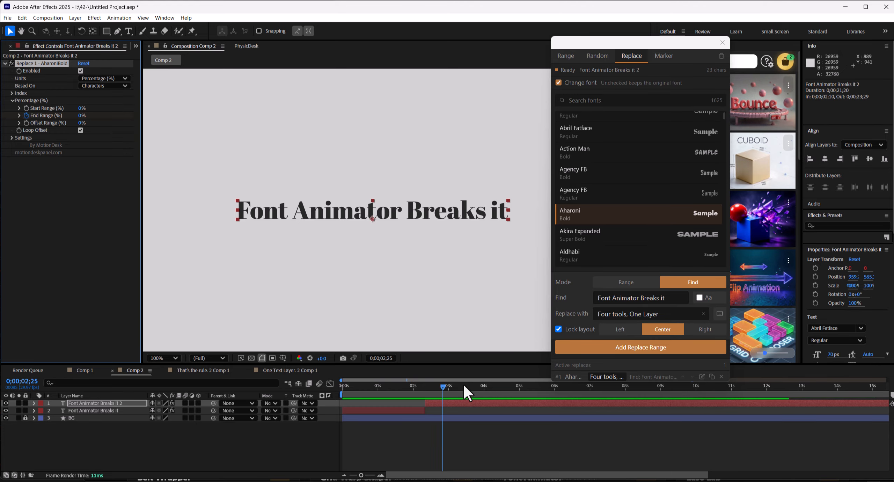
pyautogui.click(482, 386)
pyautogui.moveTo(81, 116); pyautogui.dragTo(154, 119)
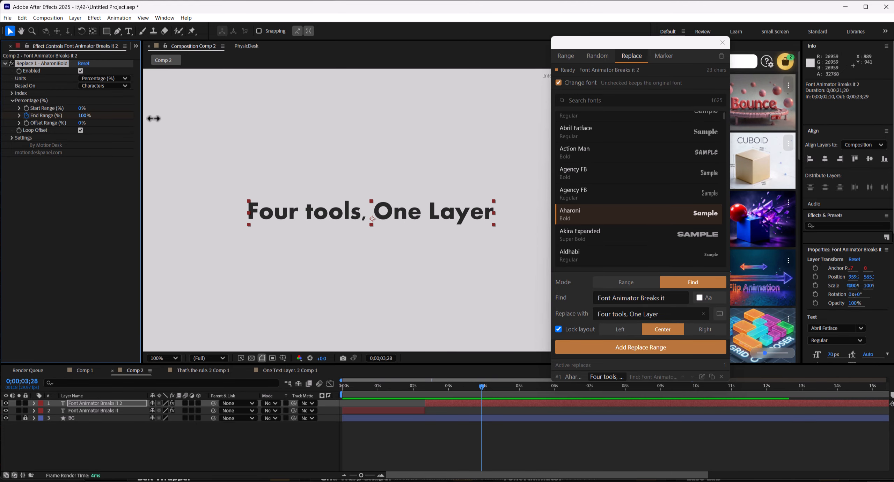
pyautogui.press('u')
pyautogui.click(473, 451)
pyautogui.moveTo(488, 414); pyautogui.dragTo(429, 418)
pyautogui.click(427, 416)
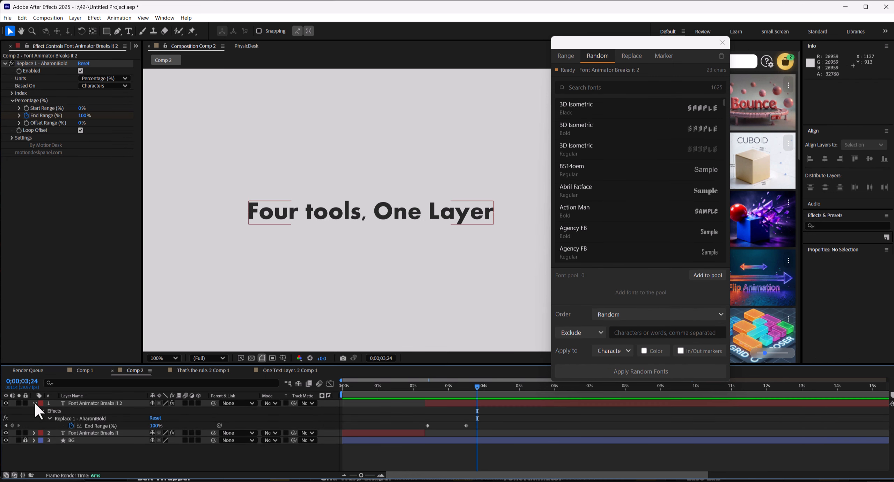
# Review the Comp 2 result and scrub through Comp 1's animation
pyautogui.click(34, 402)
pyautogui.moveTo(468, 395); pyautogui.dragTo(394, 387)
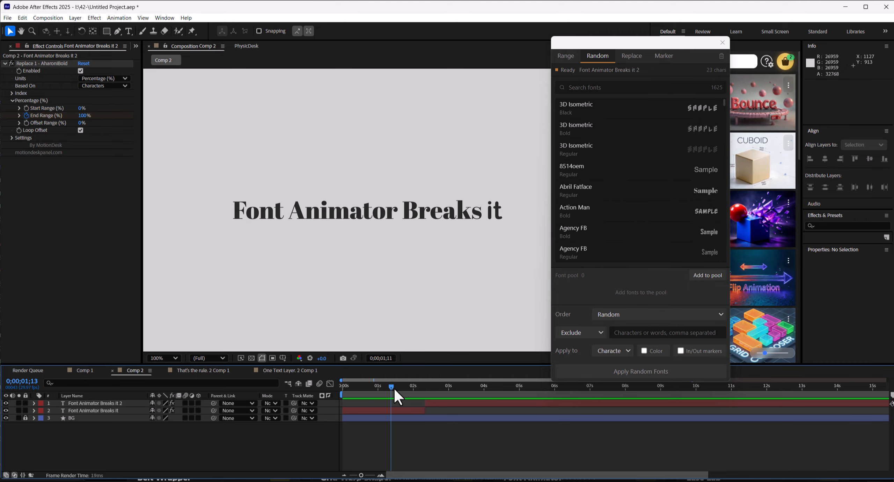
pyautogui.click(85, 371)
pyautogui.moveTo(618, 44); pyautogui.dragTo(726, 44)
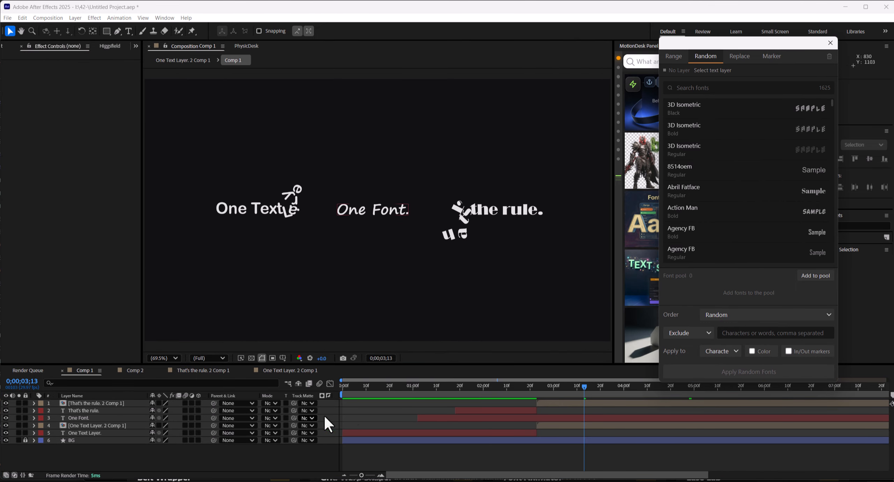
pyautogui.moveTo(353, 386); pyautogui.dragTo(482, 401)
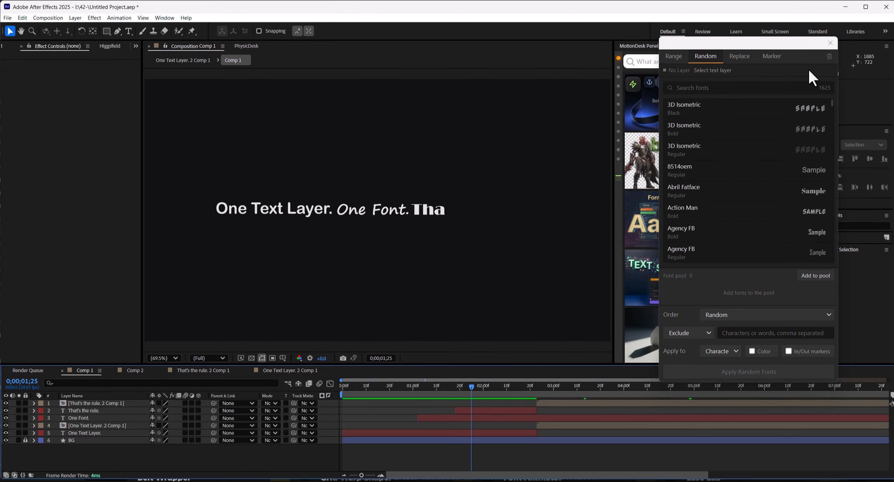
# Close the MotionDesk font panel and switch to the All Tools · MotionDesk browser window
pyautogui.click(831, 42)
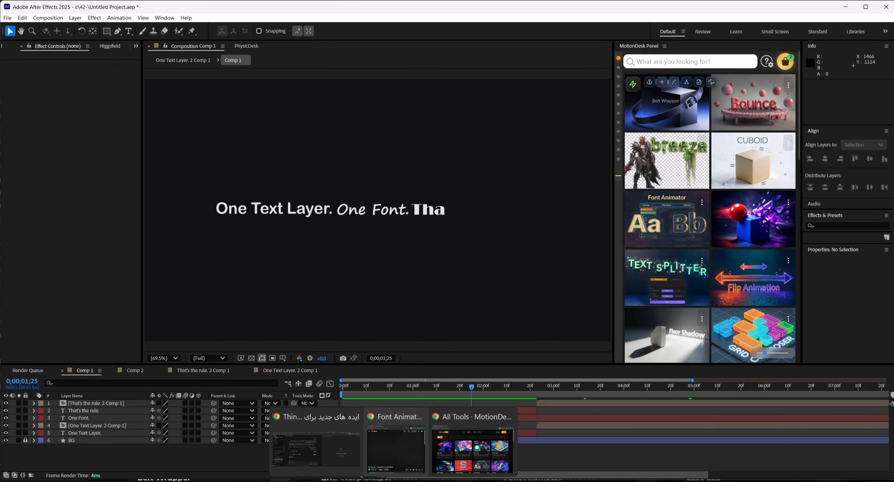
pyautogui.click(475, 443)
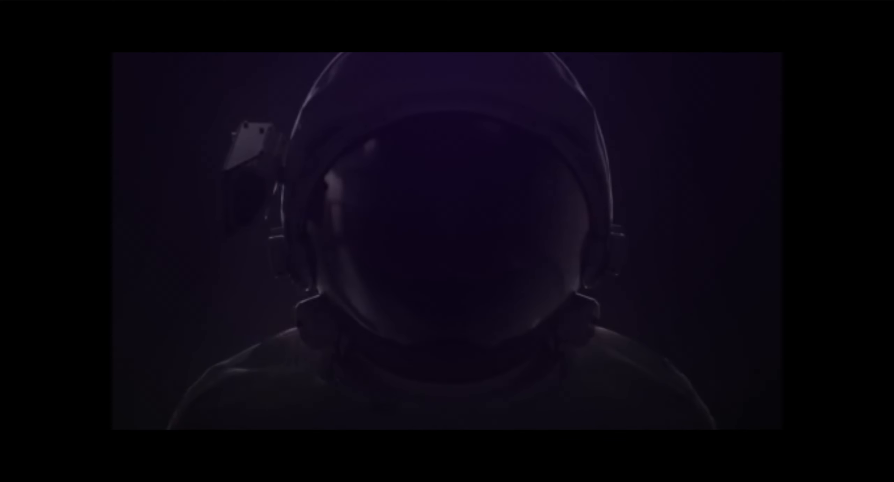